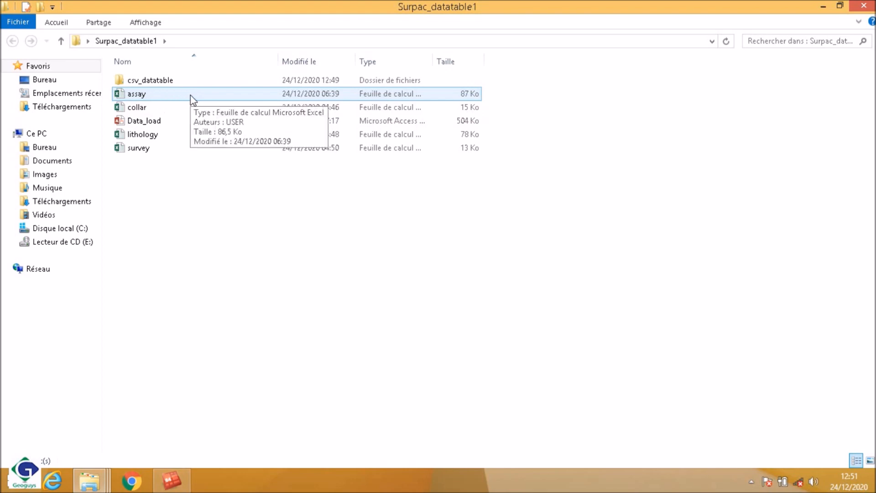
Step: Check the contents of the csv_datatable folder and return to the Surpac_datatable1 folder
double_click(159, 81)
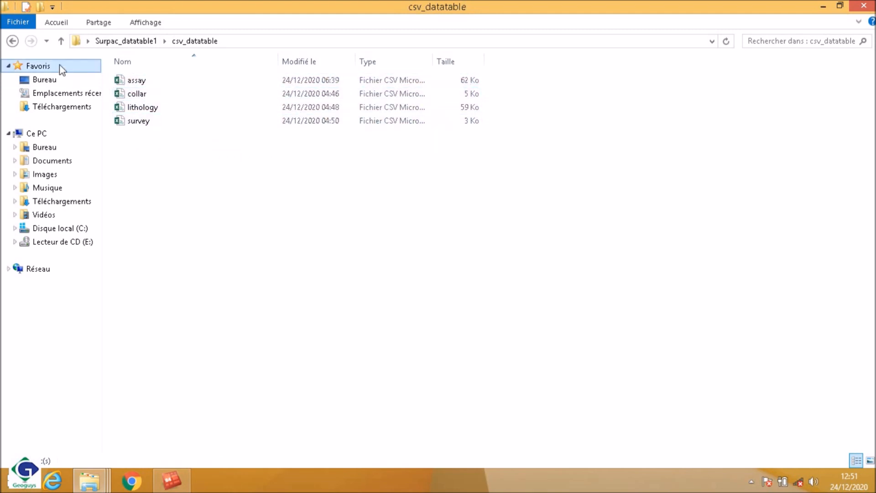
click(16, 41)
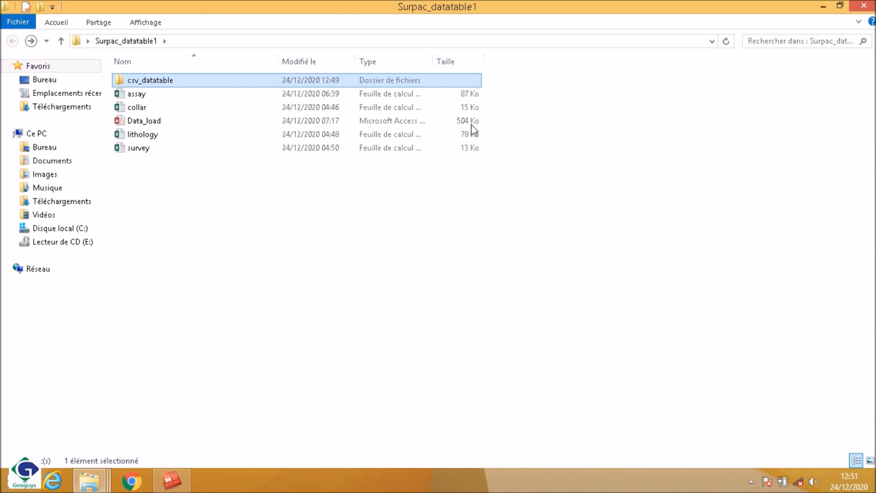
Step: Switch to Surpac and create a new folder named BD_NEW_GEO inside the 662_x64 folder
click(182, 484)
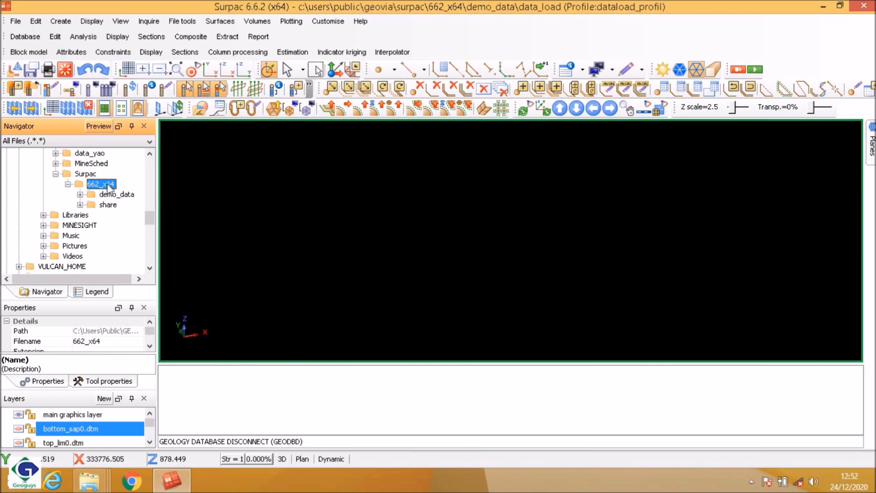
click(83, 174)
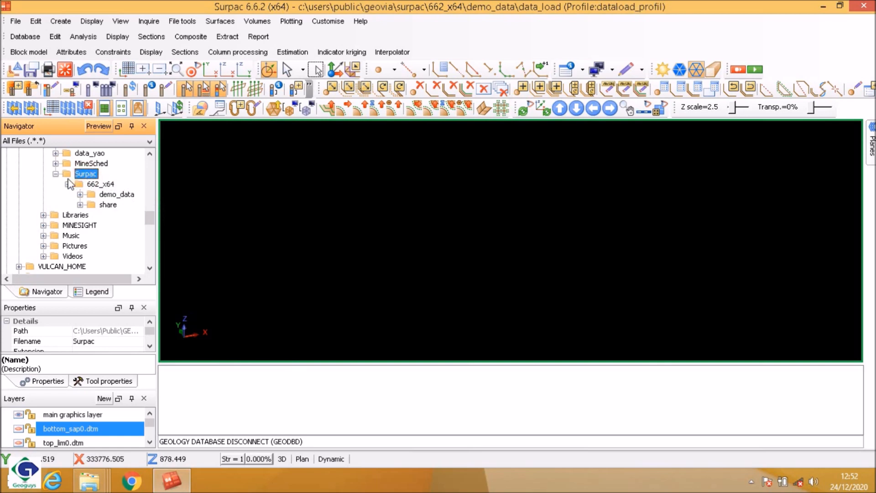
click(101, 184)
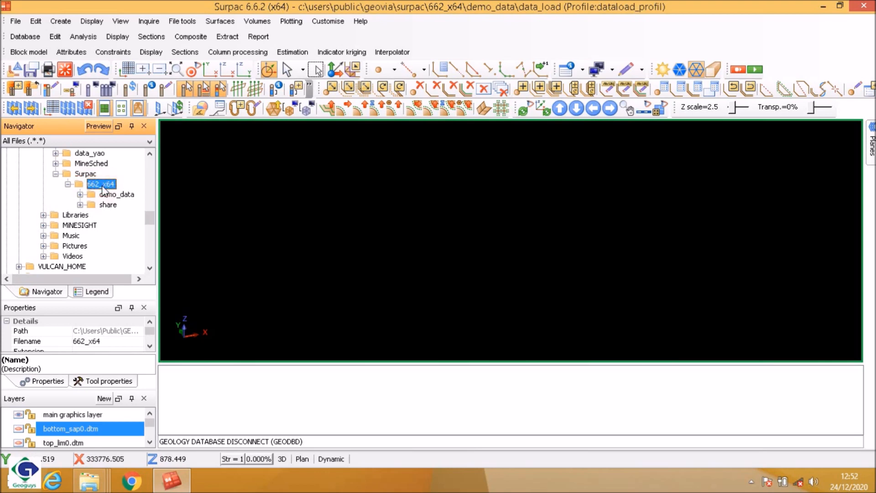
right_click(96, 187)
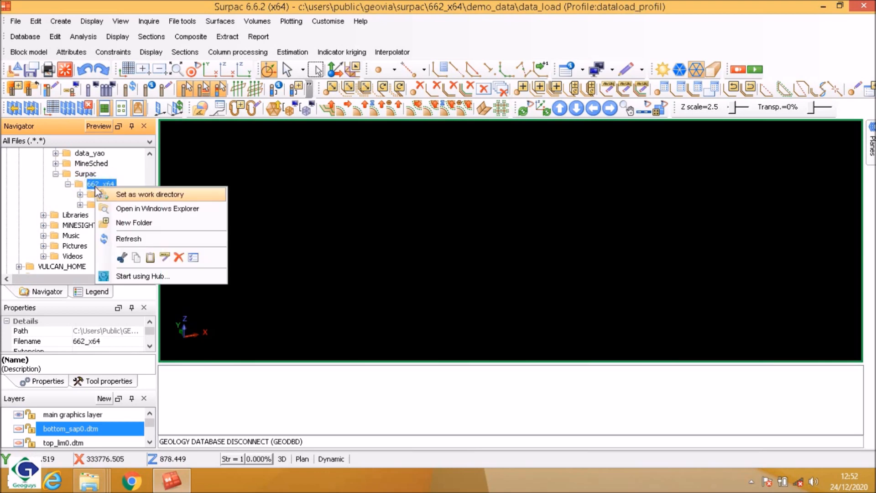
click(145, 223)
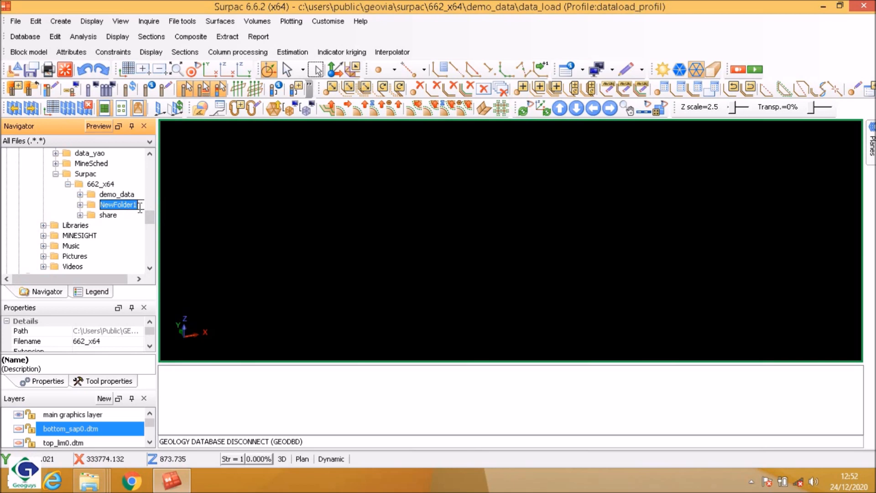
text(BD)
text(_NEW_GEO)
key(Return)
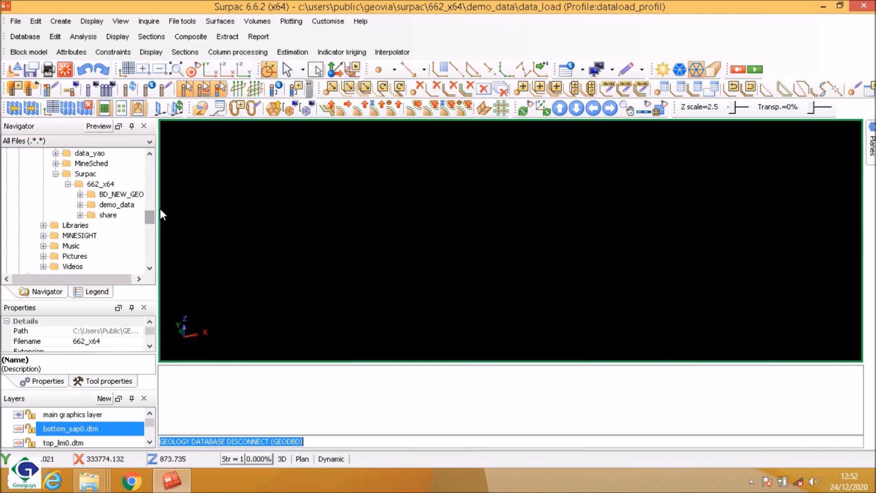
Step: Set the BD_NEW_GEO folder as the work directory
click(128, 194)
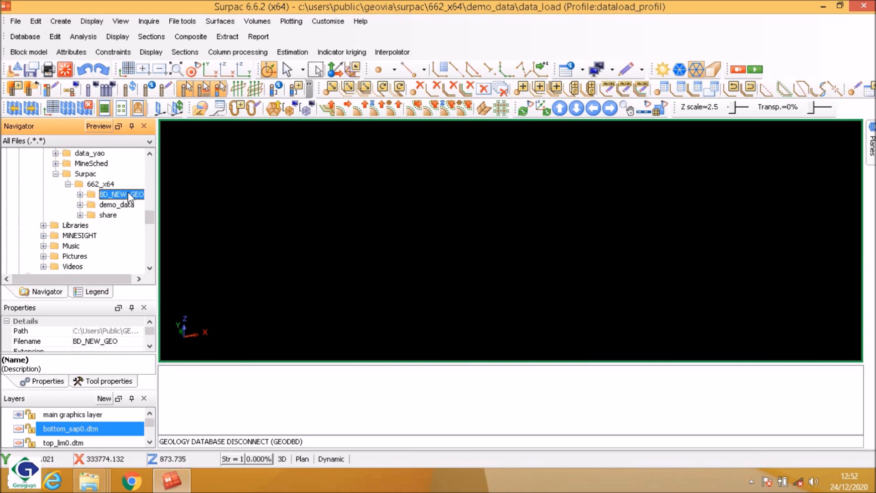
right_click(129, 198)
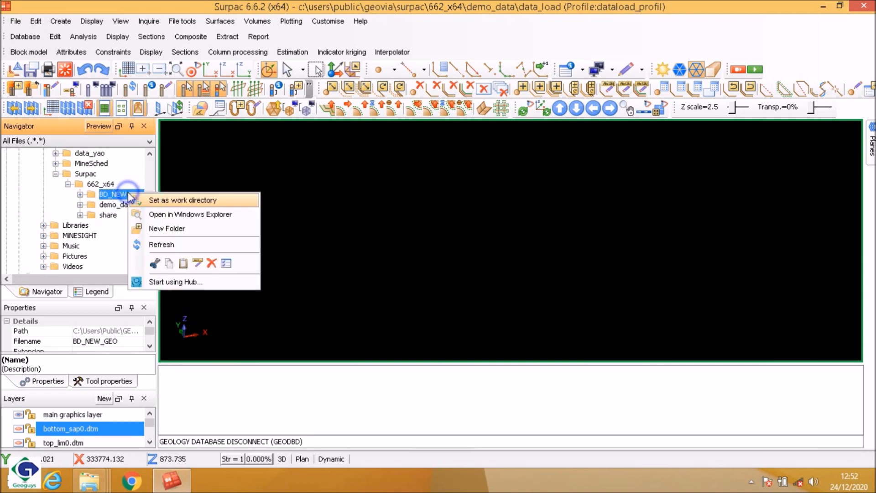
click(168, 200)
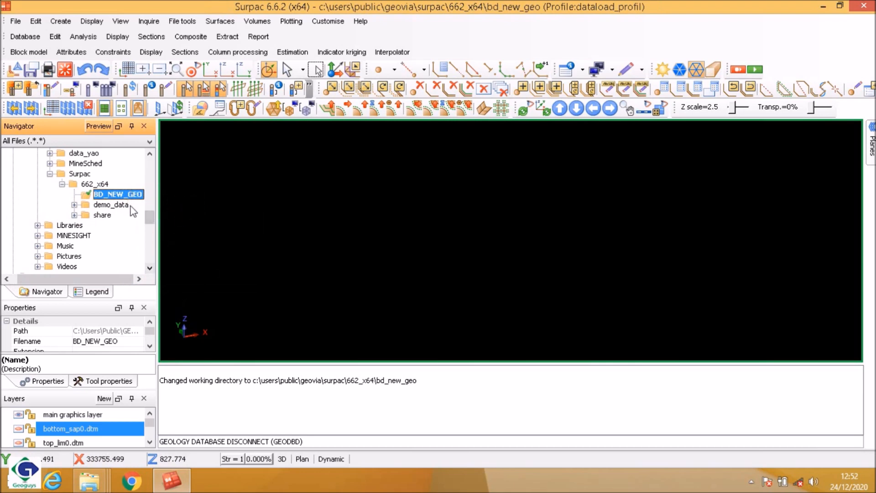
Step: Copy the assay, collar, lithology and survey CSV files from csv_datatable in File Explorer into the BD_NEW_GEO folder in Surpac
click(830, 10)
click(587, 133)
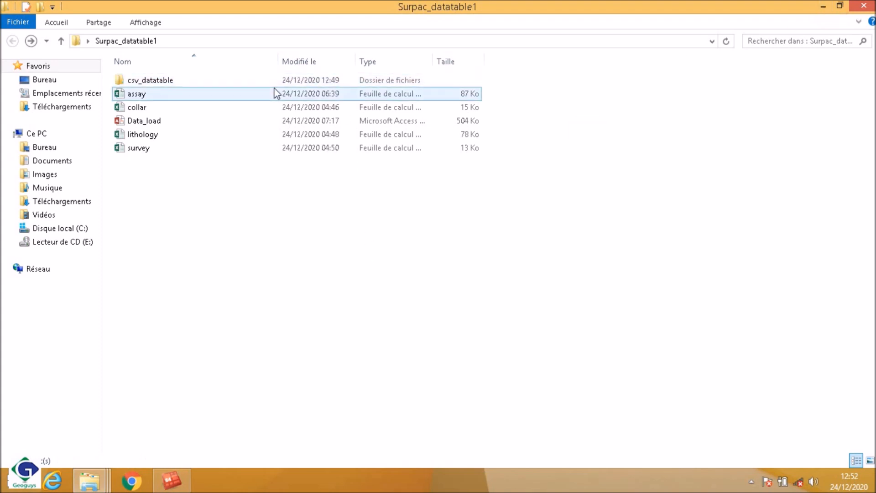
double_click(240, 81)
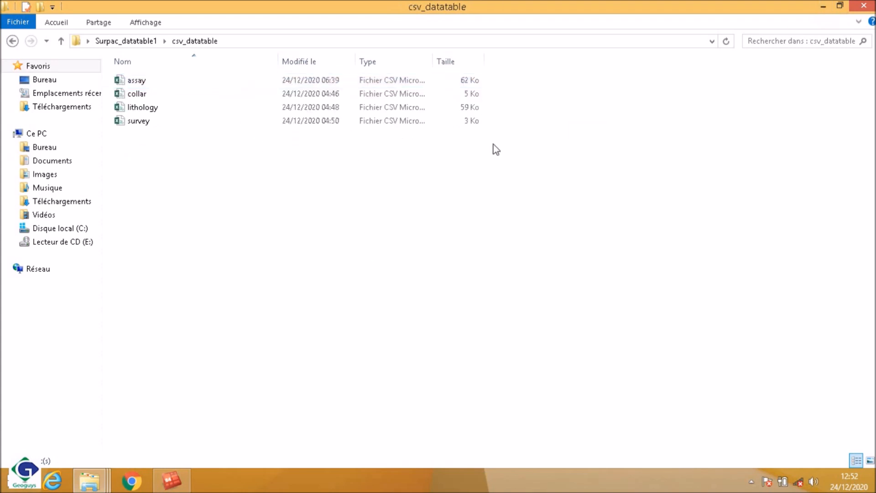
drag(507, 141, 427, 80)
right_click(377, 95)
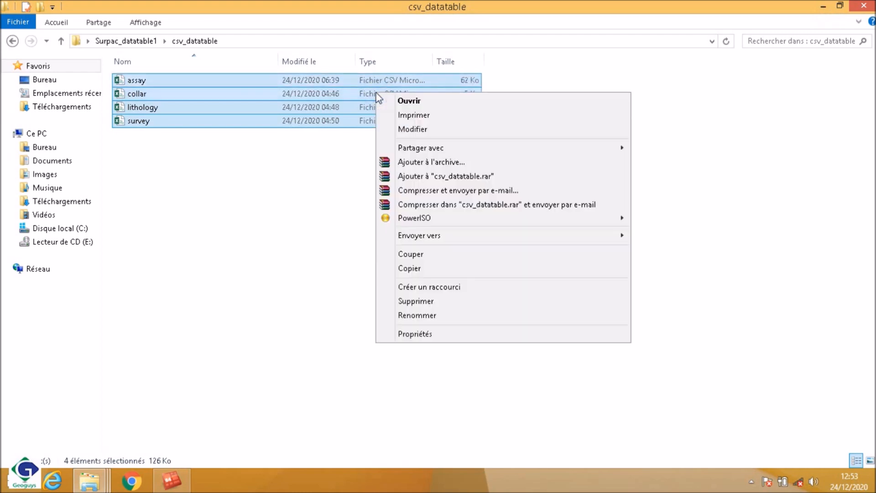
click(442, 271)
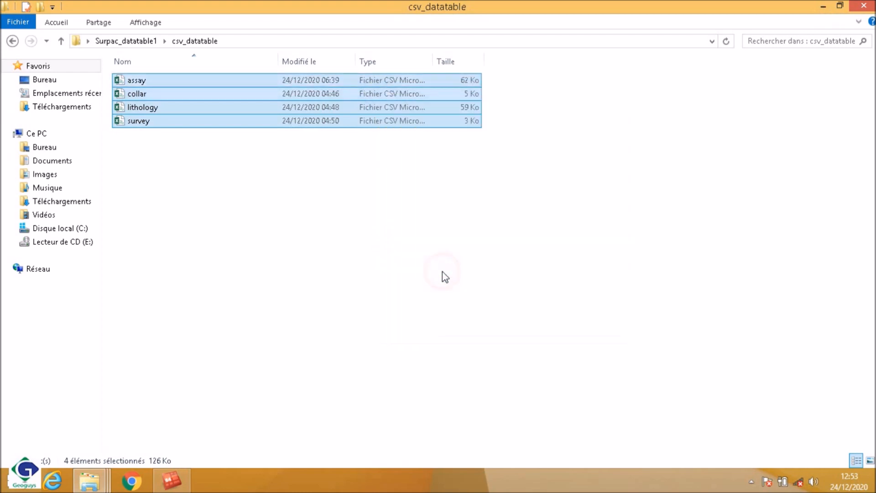
click(172, 480)
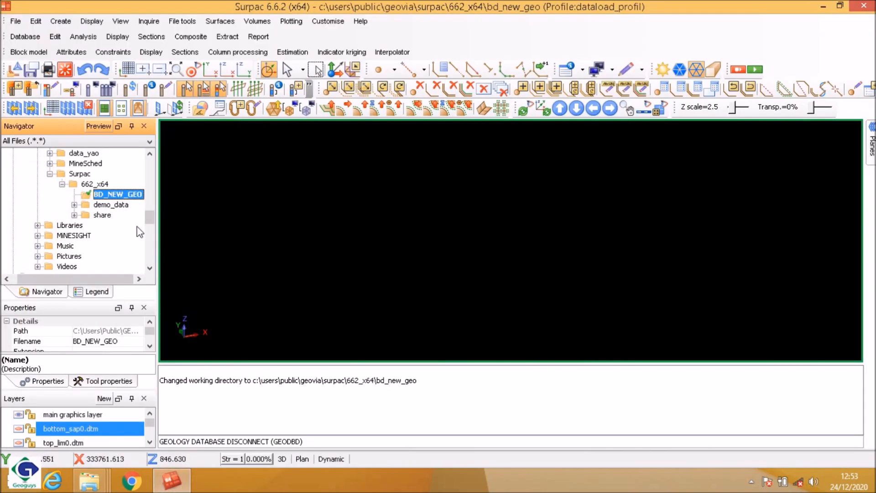
right_click(129, 194)
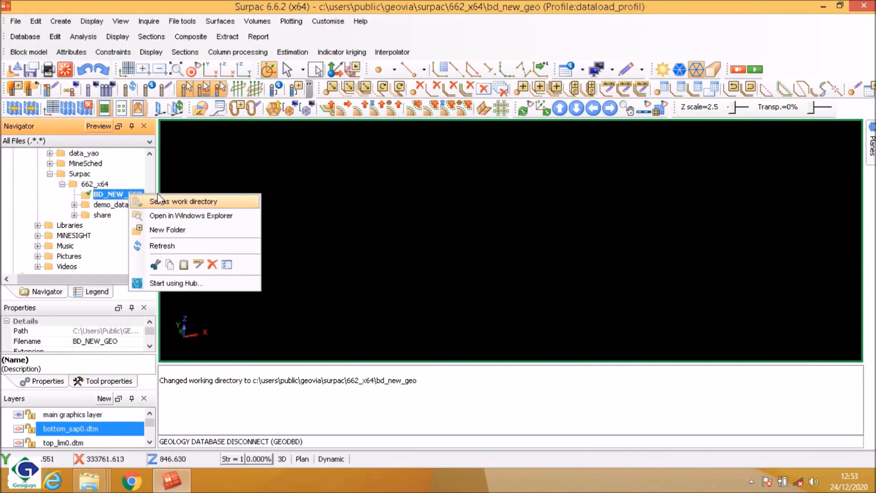
click(184, 266)
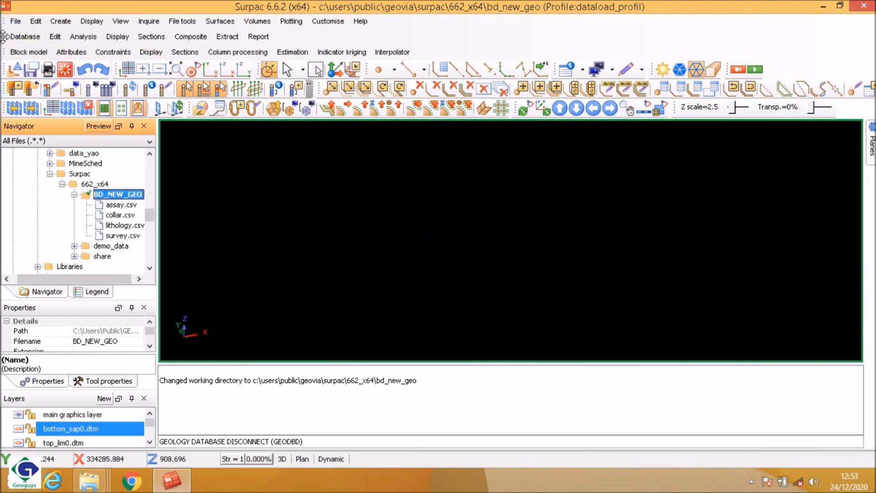
Step: Hide the Database and Block model menu bars
right_click(4, 37)
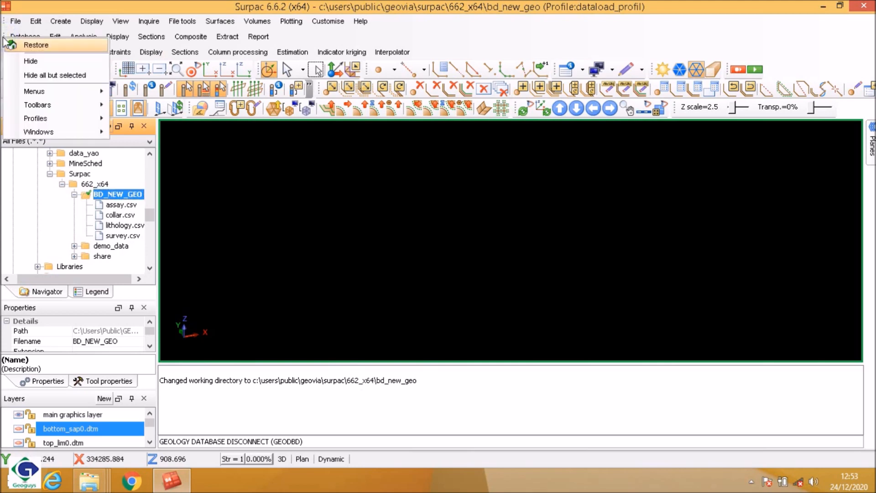
click(32, 60)
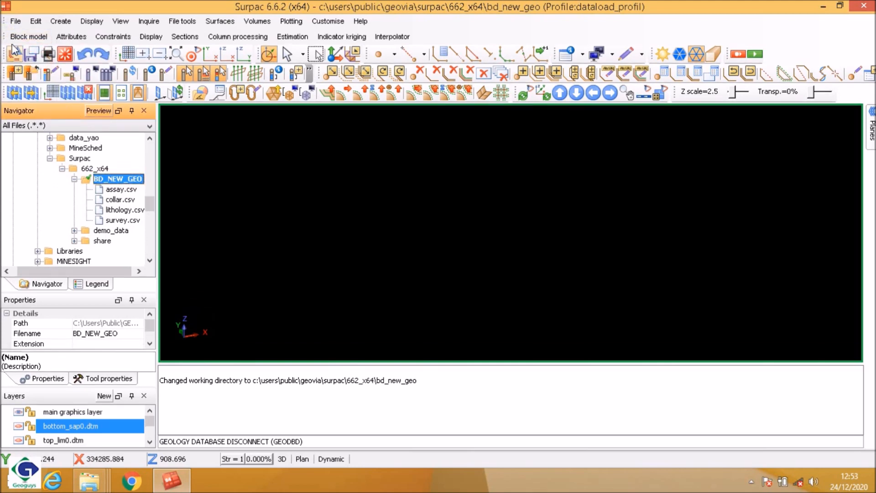
right_click(4, 37)
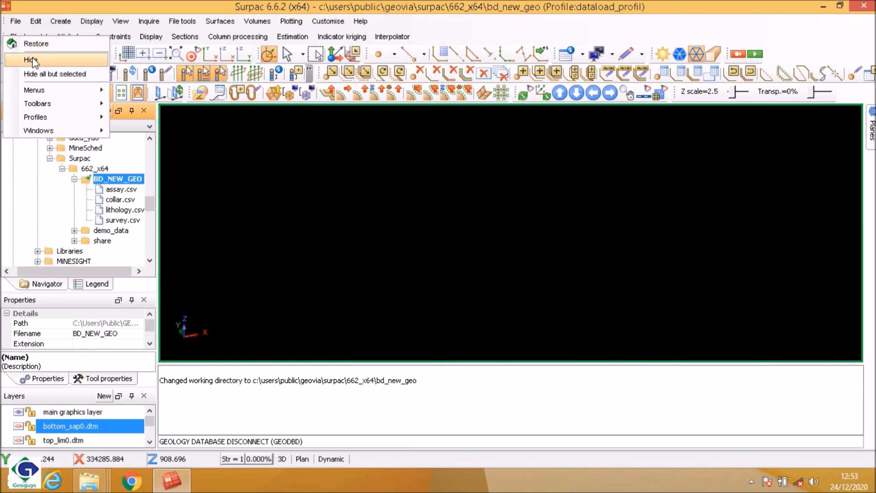
click(33, 60)
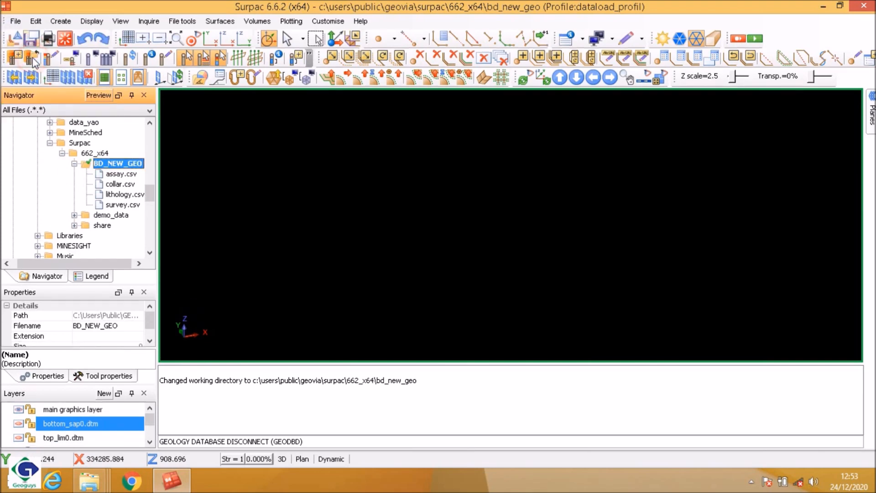
Step: Show the Database menu bar again
right_click(451, 26)
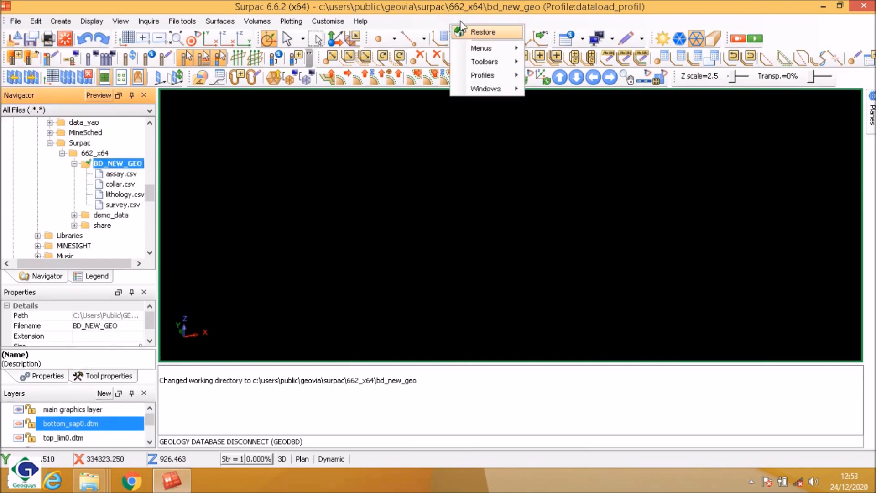
mouse_move(503, 69)
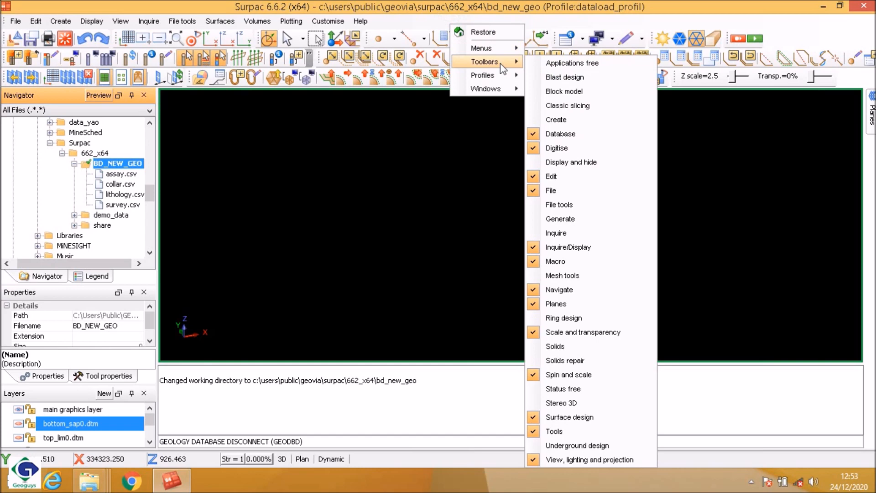
mouse_move(514, 48)
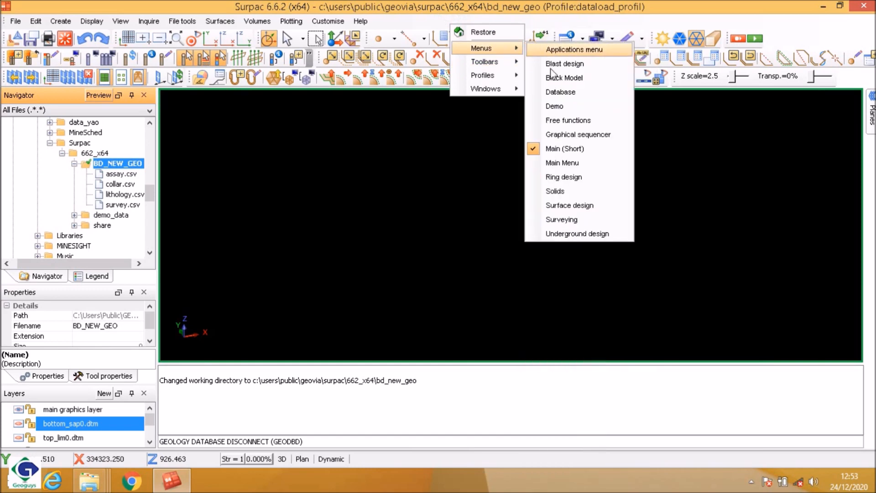
click(561, 92)
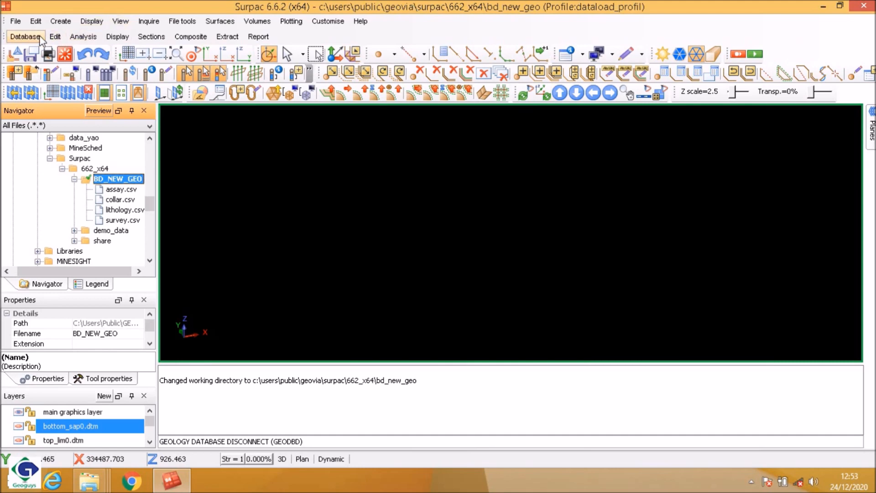
click(28, 38)
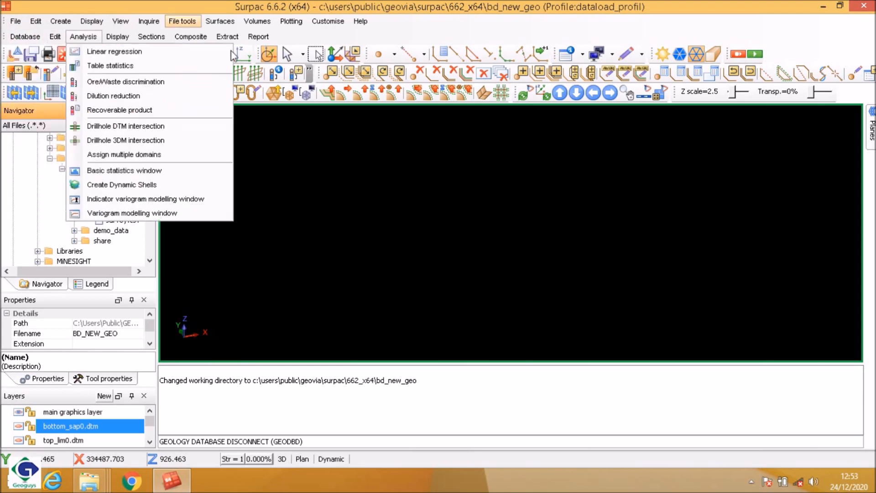
click(375, 38)
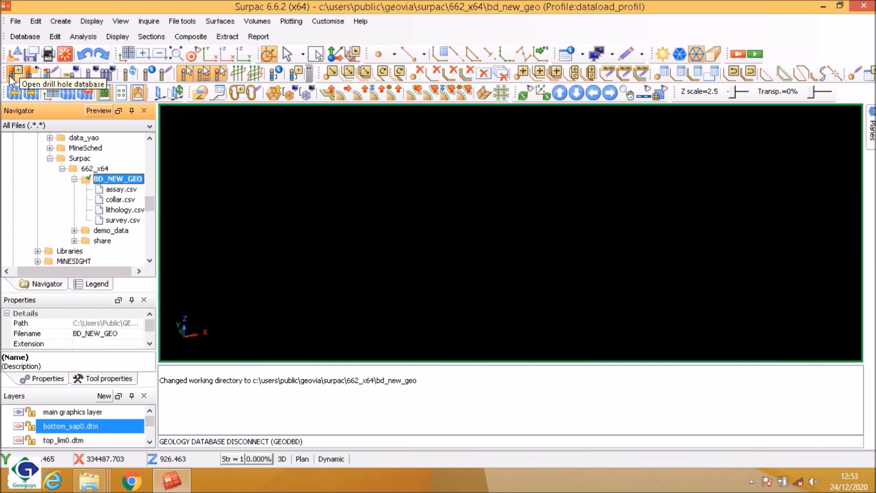
right_click(404, 27)
mouse_move(462, 64)
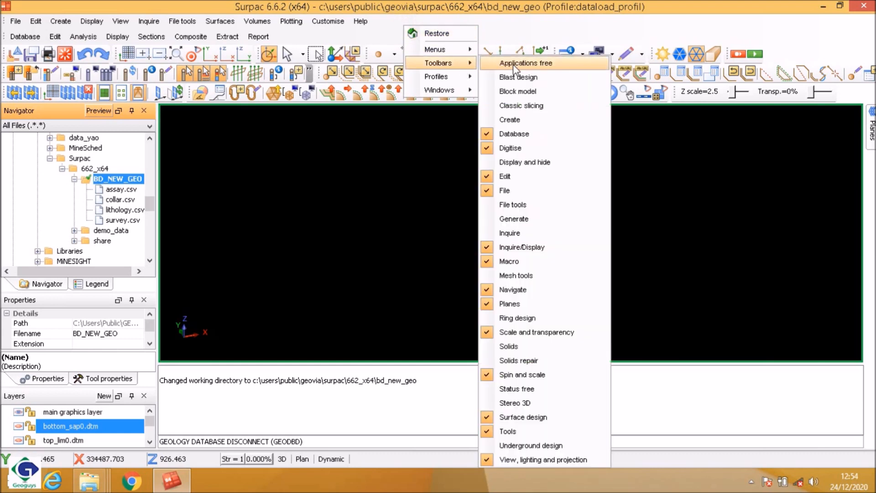
click(614, 34)
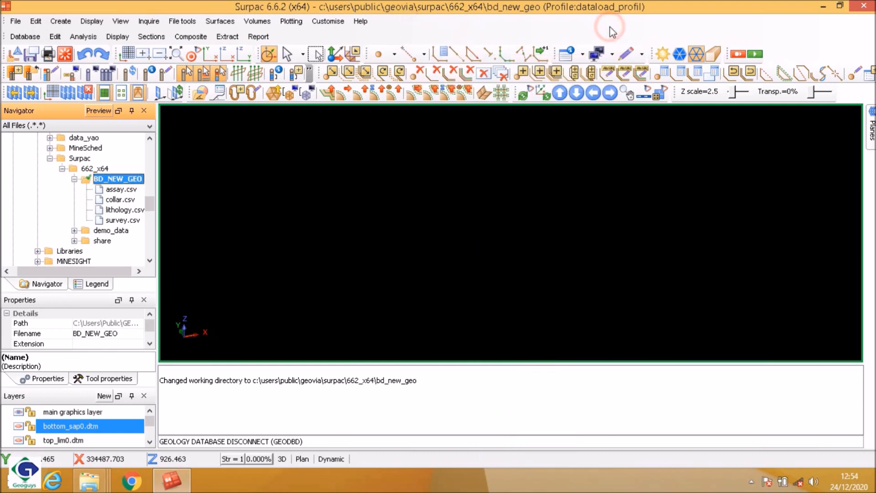
Step: Start opening a drill hole database and submit bd_new_geo as the name of the new database
click(12, 74)
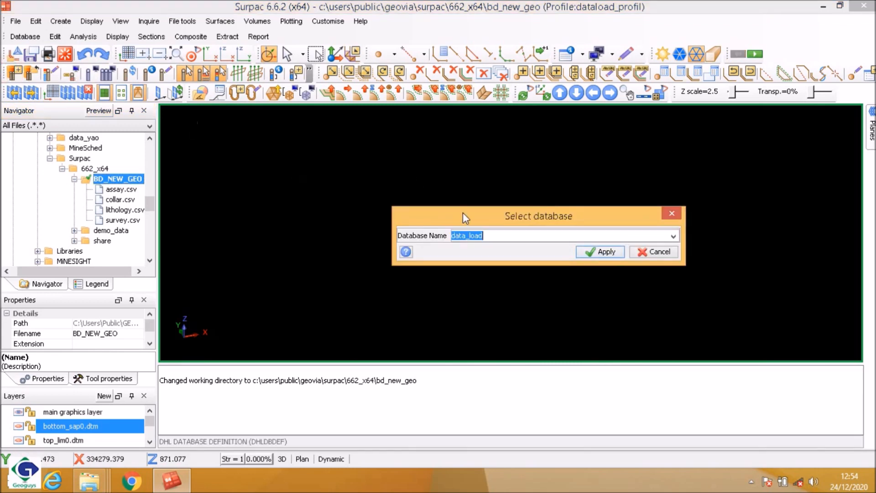
drag(510, 220, 451, 213)
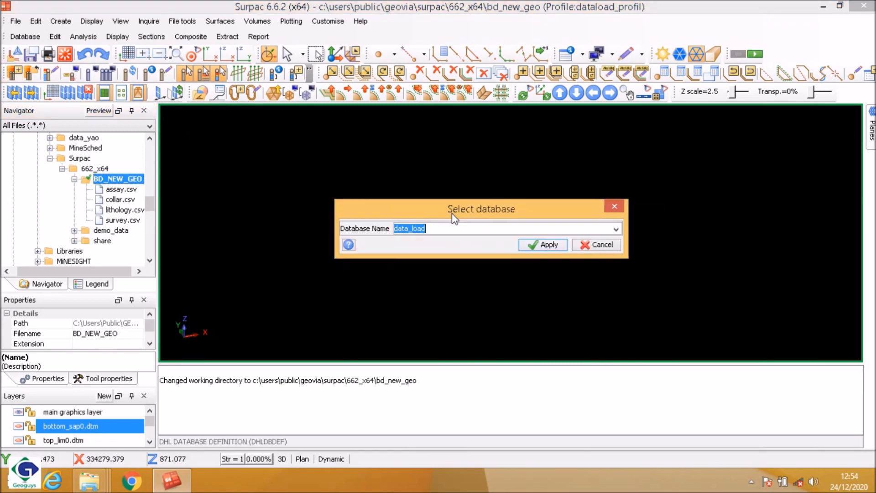
key(BackSpace)
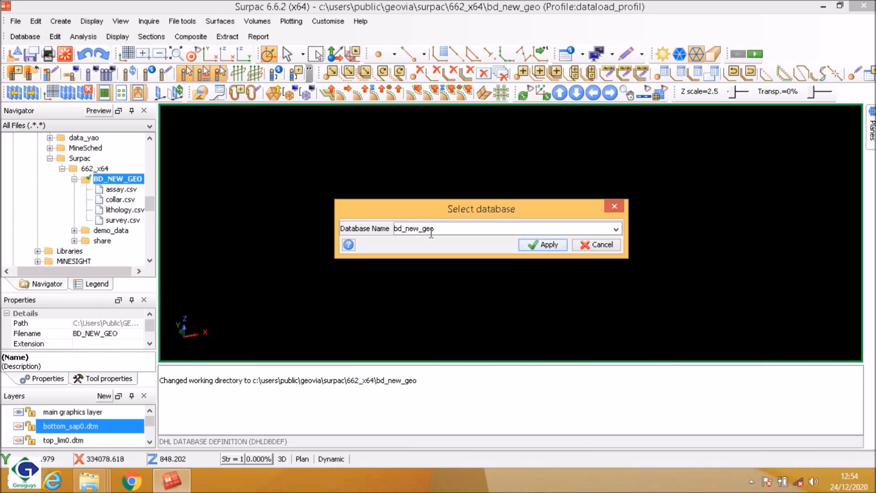
click(508, 209)
drag(508, 211, 482, 200)
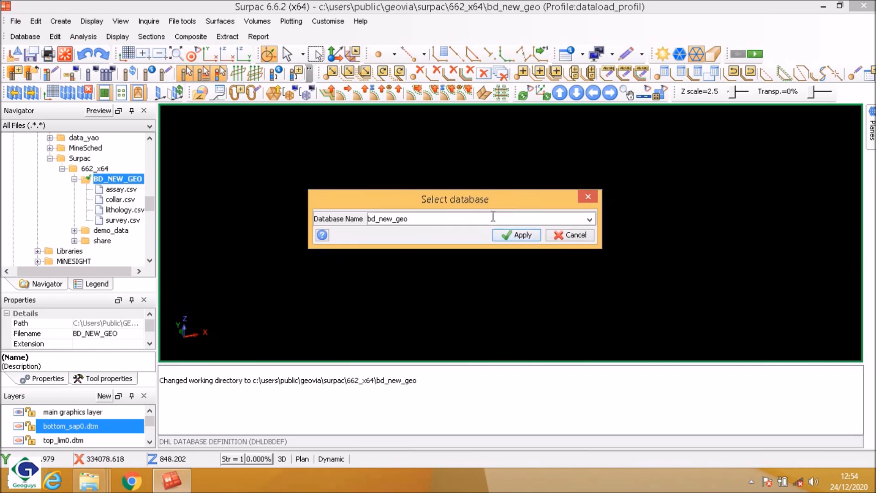
click(523, 233)
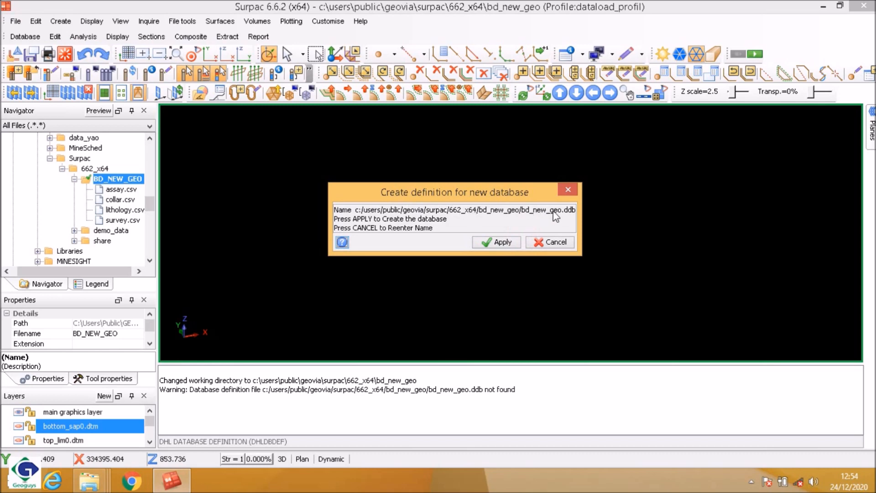
Step: Confirm creating the bd_new_geo database as type Access (.accdb) with calculated survey and sample coordinates
click(506, 242)
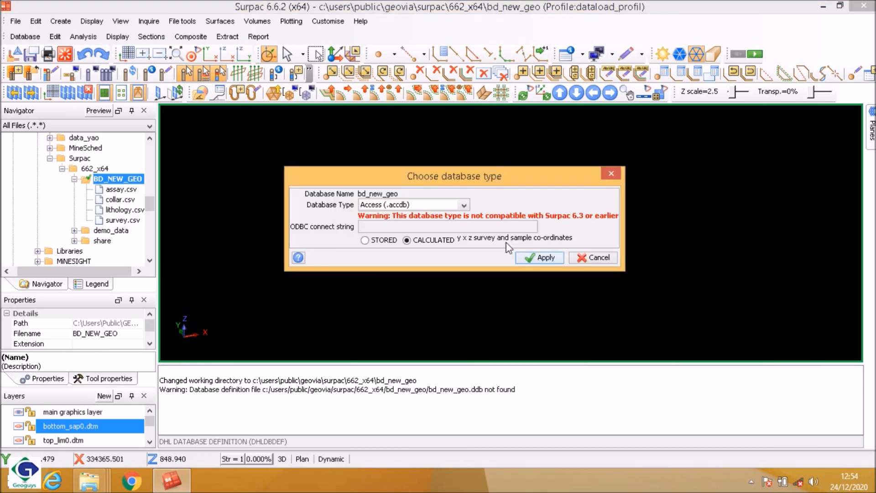
drag(478, 172, 442, 183)
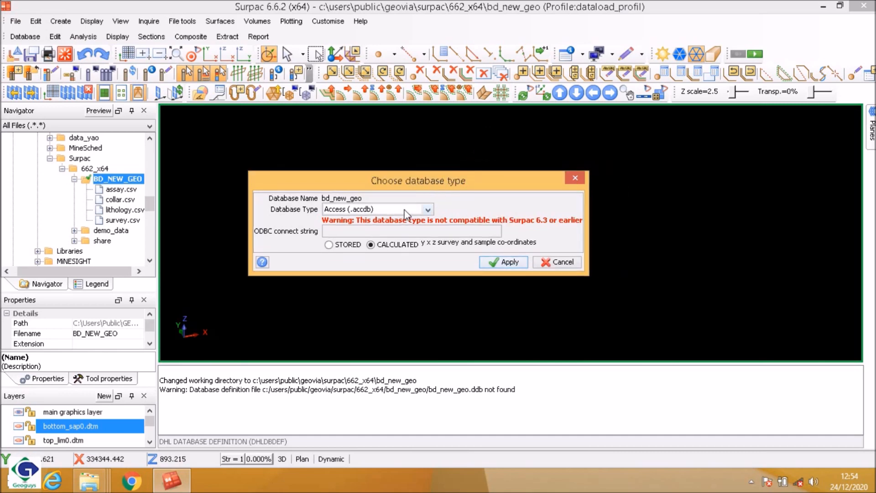
click(428, 210)
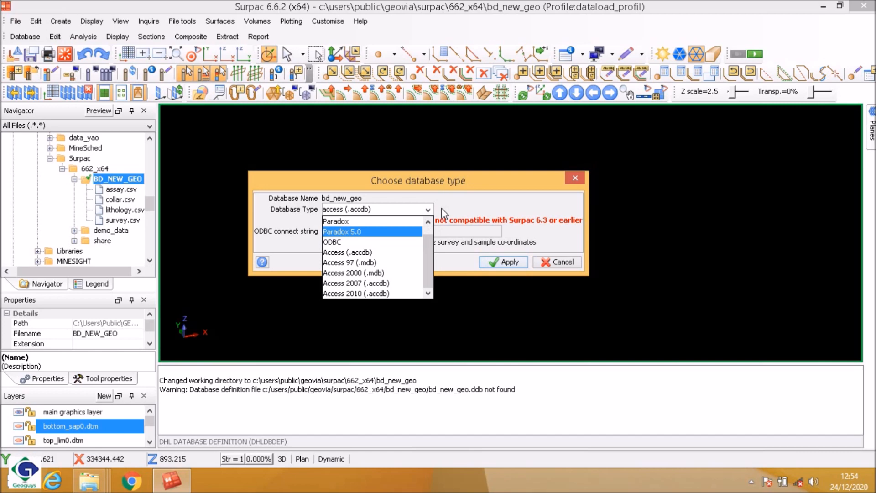
click(441, 211)
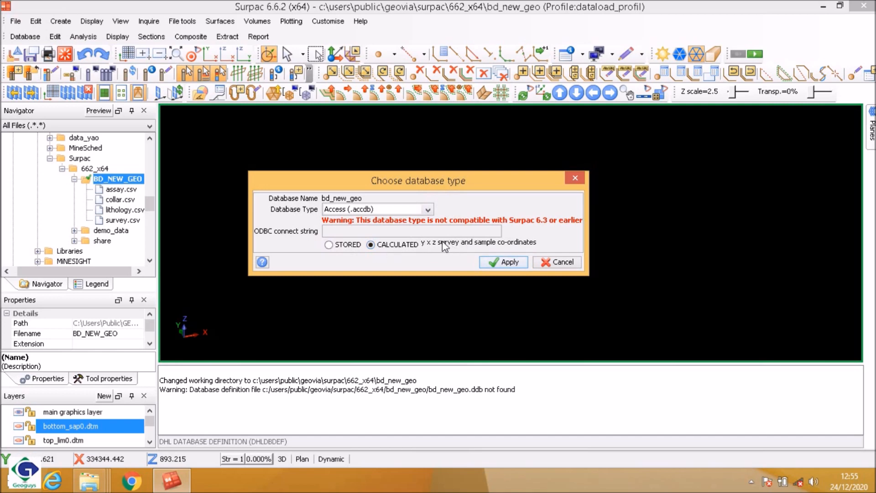
click(506, 262)
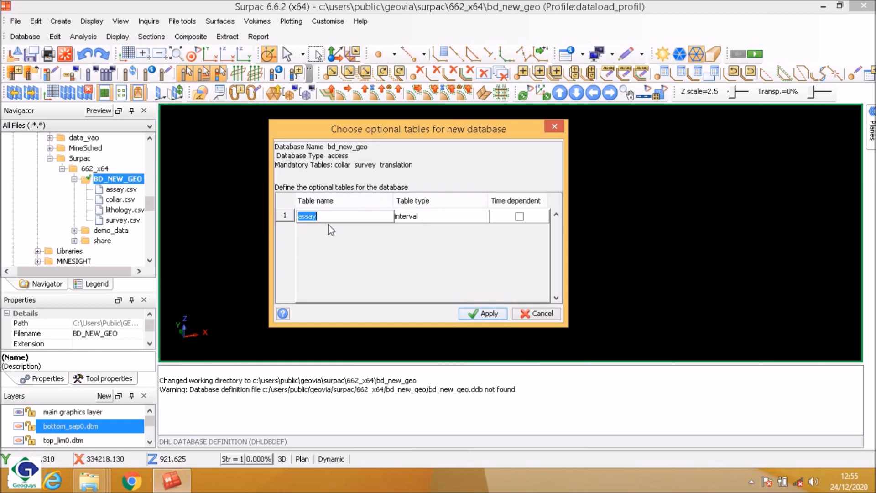
Step: Add an optional interval table named lithology below the assay table and submit the table list
right_click(289, 221)
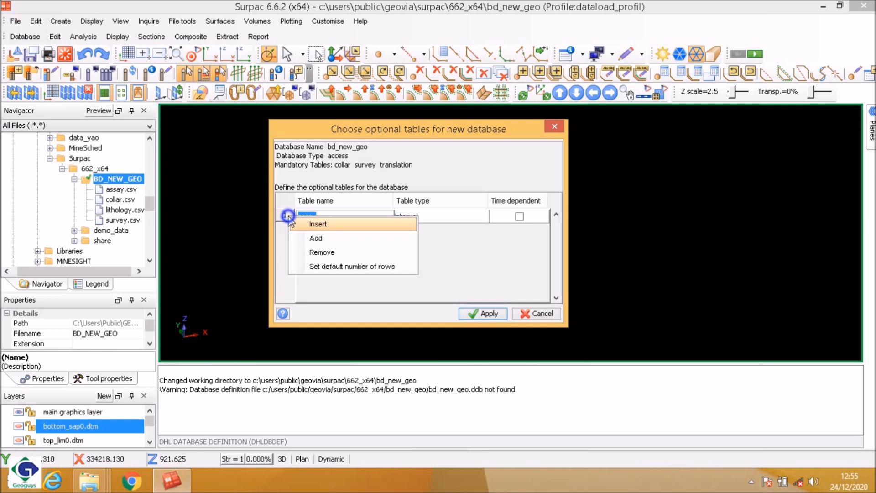
click(310, 238)
click(340, 233)
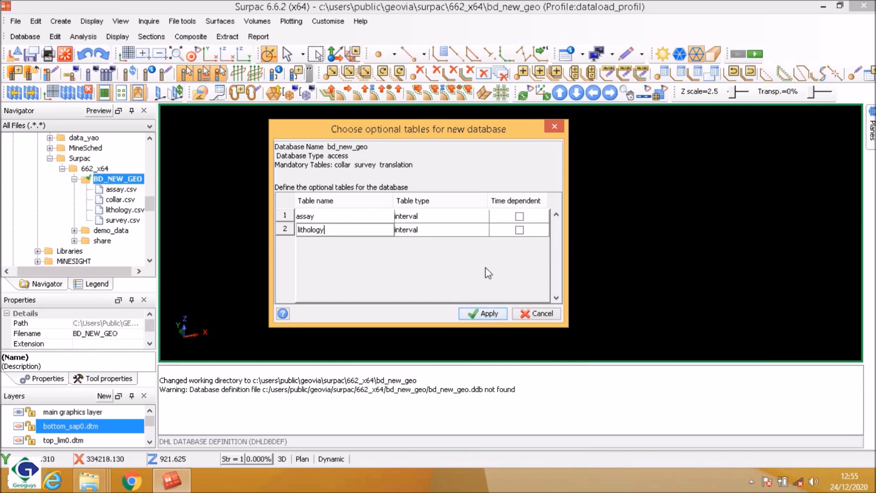
click(484, 316)
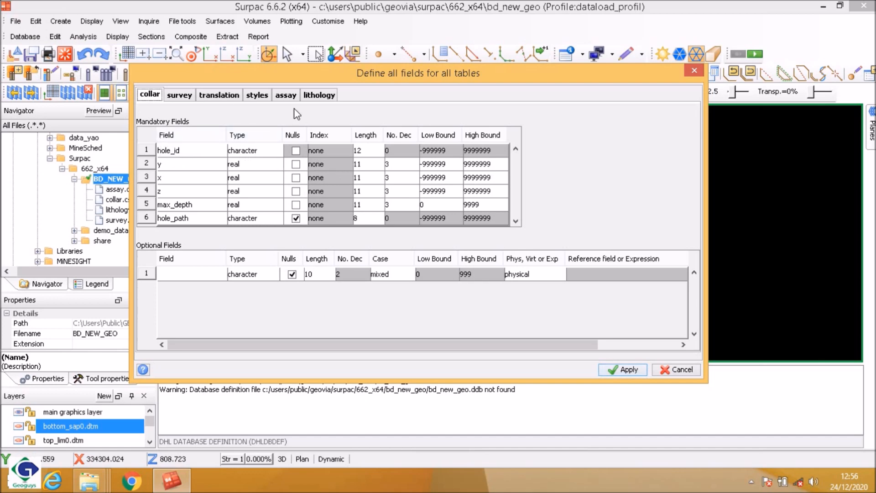
Step: Open the collar workbook from Surpac_datatable1 in Excel, review its Hole_ID, Y, X, Z and Max_Depth columns, and return to Surpac
click(823, 6)
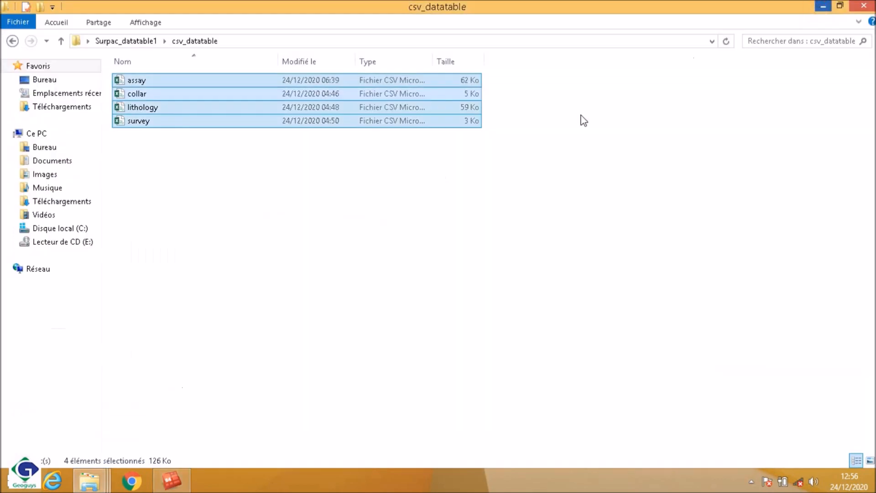
click(408, 214)
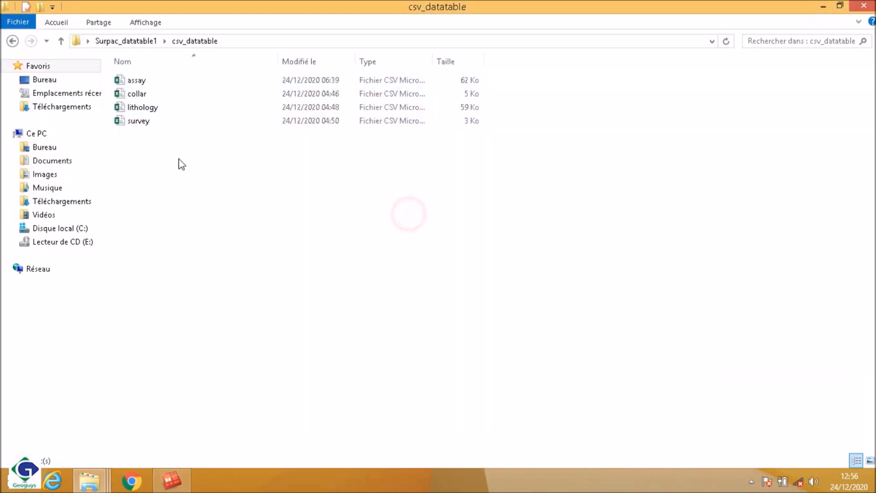
click(12, 41)
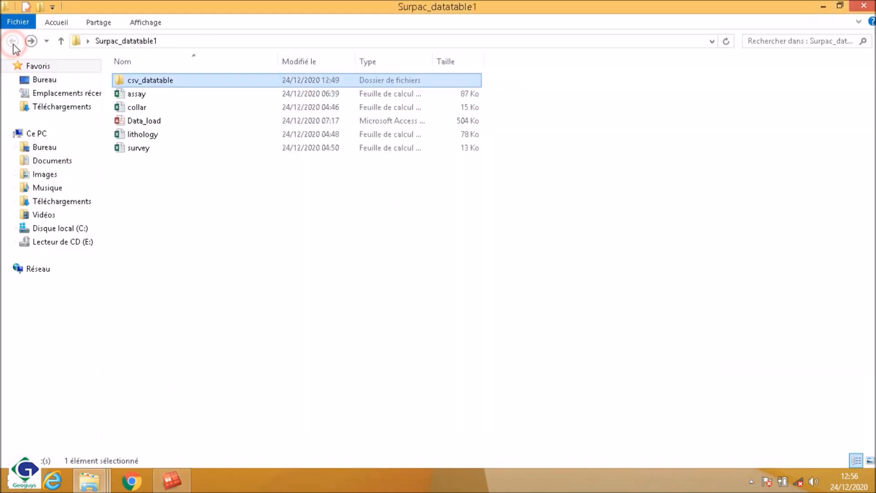
double_click(144, 108)
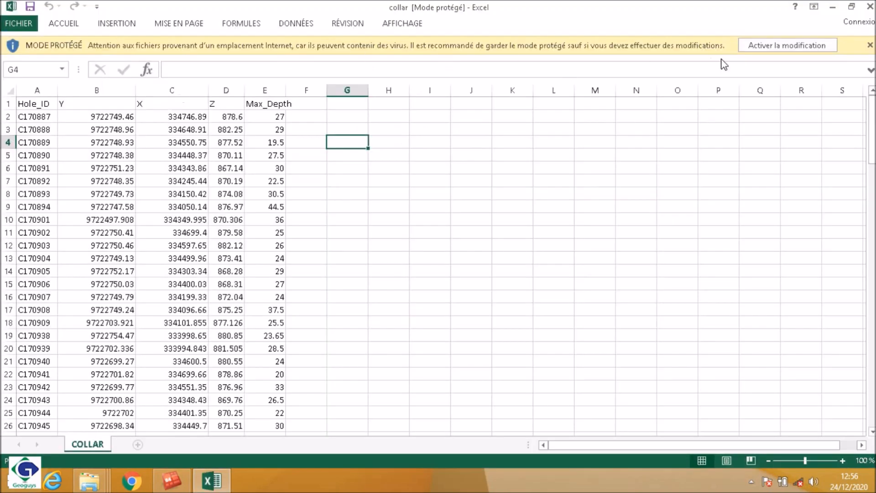
click(758, 46)
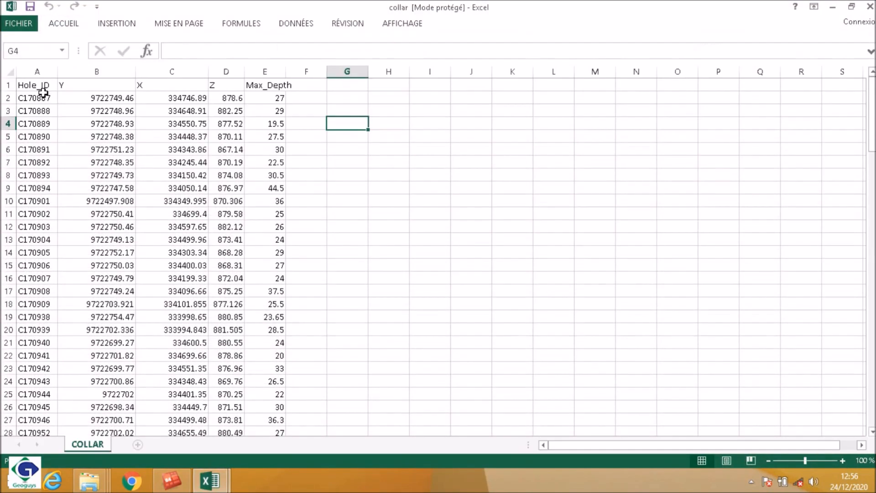
click(38, 124)
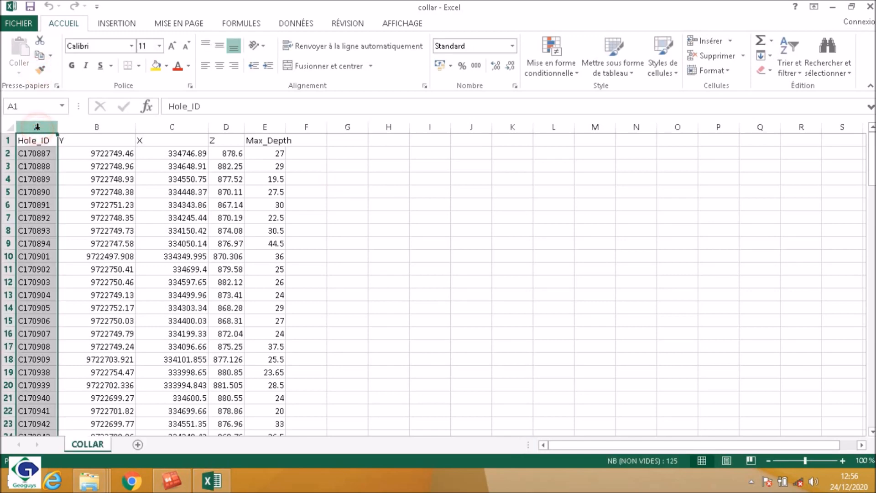
click(97, 127)
click(172, 126)
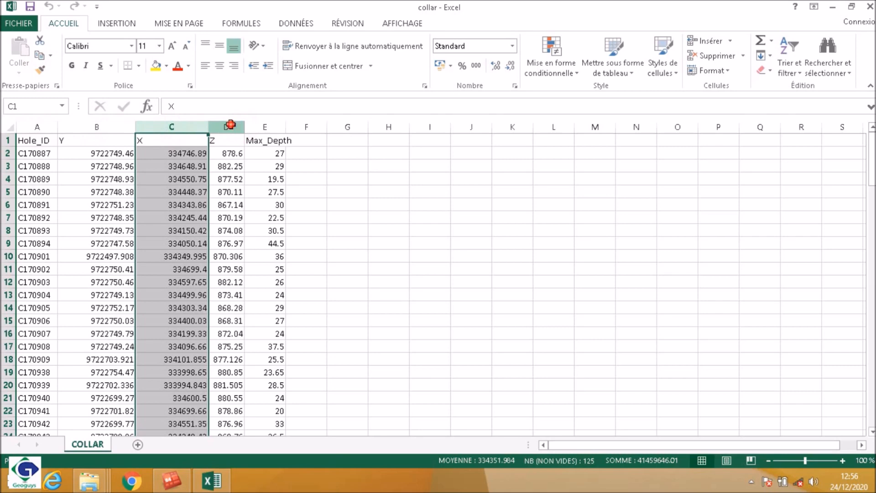
click(230, 126)
click(264, 124)
click(182, 479)
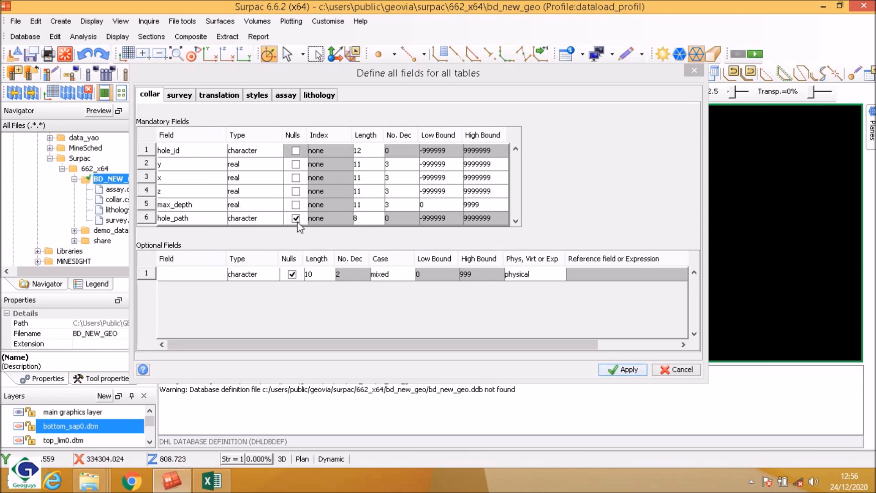
Step: Show the survey table's fields, review the Hole_ID, Depth, Dip and Azimuth columns of the survey workbook in Excel, and return to Surpac
click(181, 96)
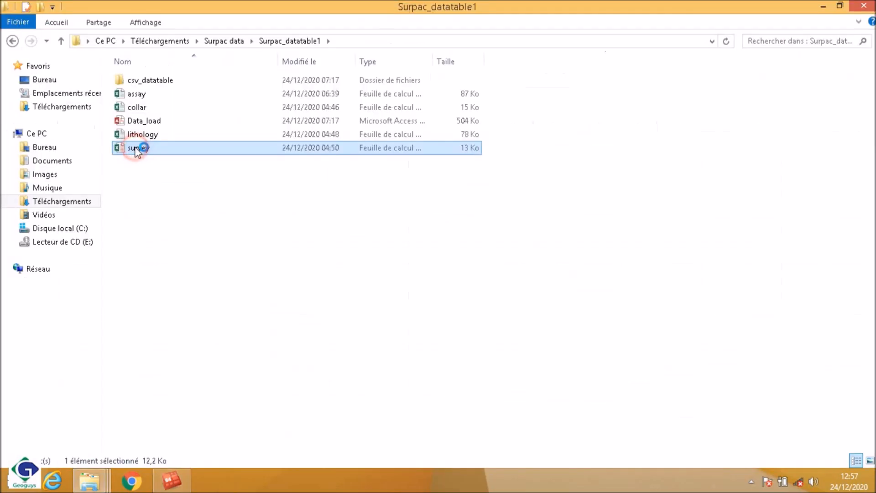
double_click(137, 148)
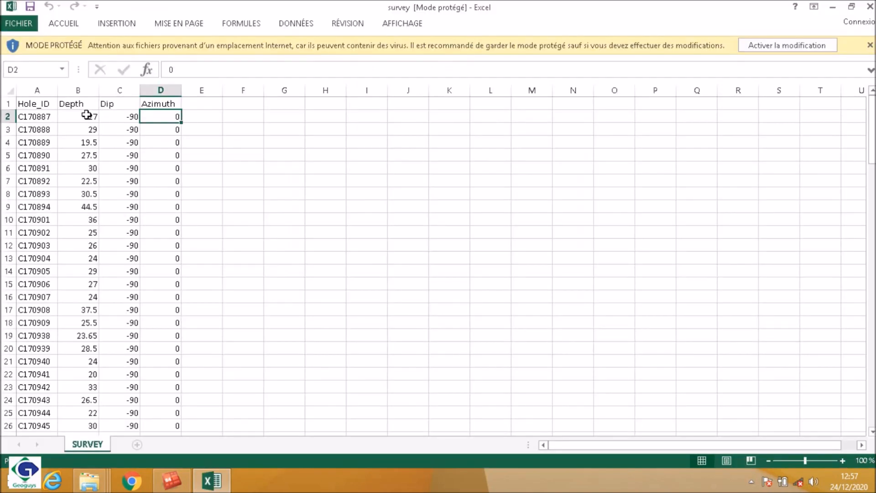
click(807, 45)
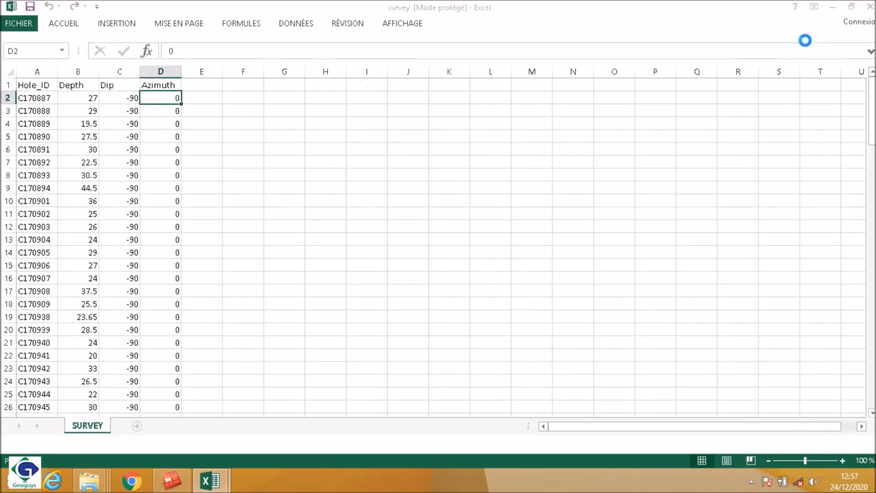
click(31, 139)
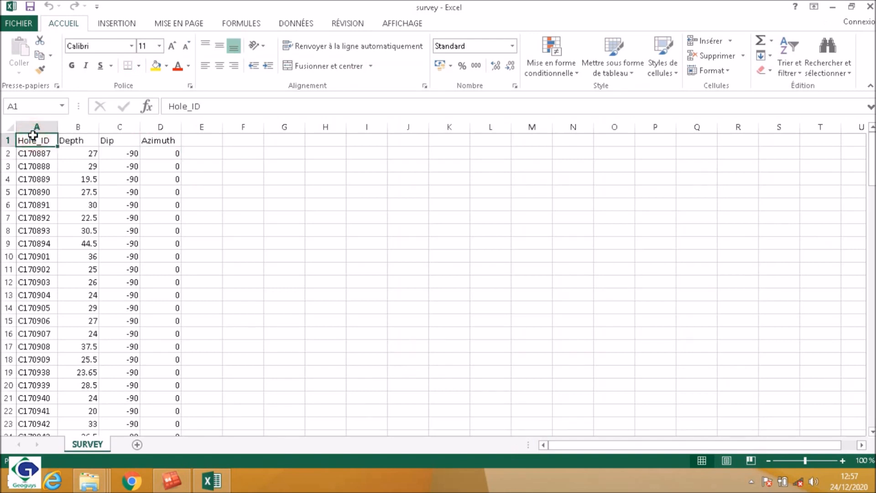
click(35, 125)
click(80, 126)
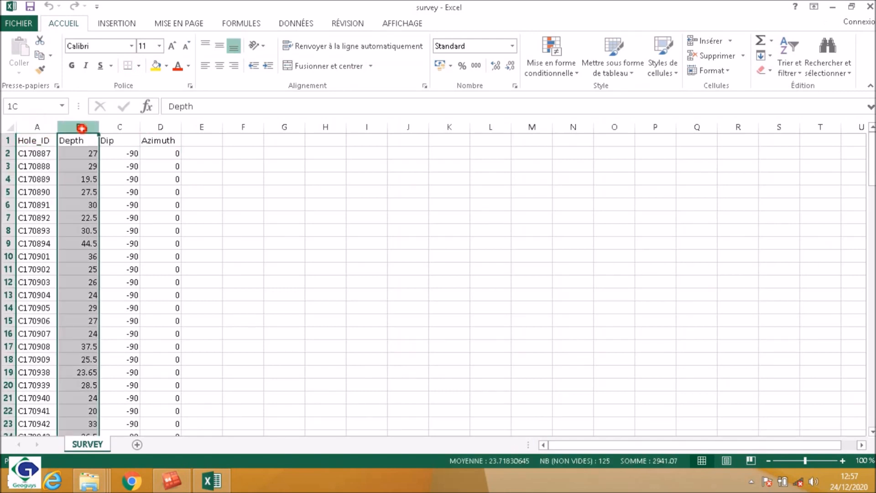
click(119, 125)
click(159, 119)
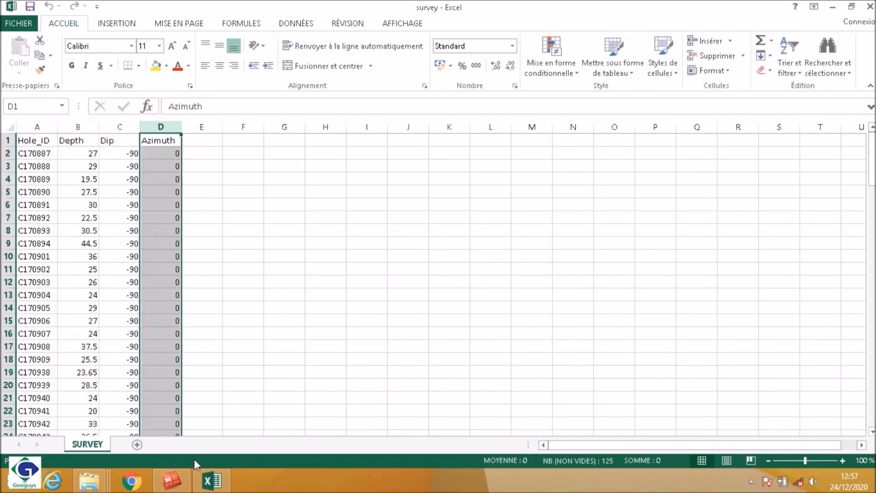
click(171, 480)
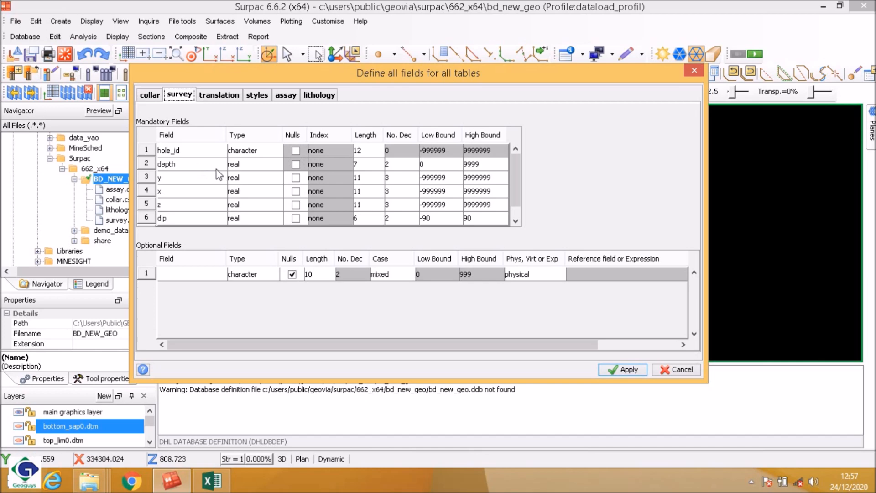
Step: Allow null values for the y, x and z mandatory fields of the survey table
click(295, 178)
click(297, 193)
click(296, 204)
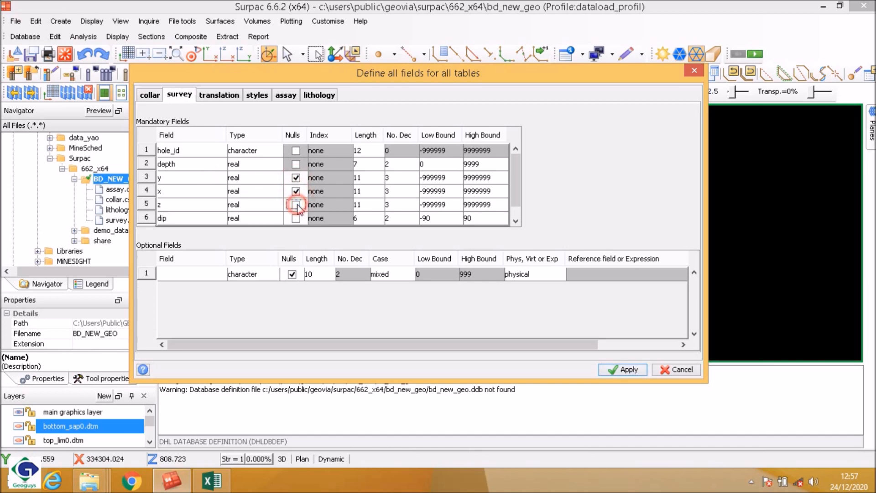
click(516, 221)
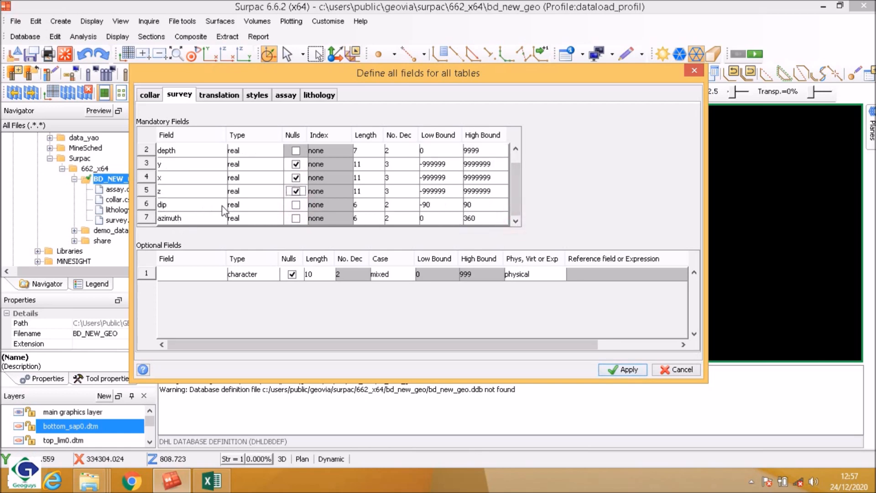
Step: Close the survey workbook in Excel and open the assay workbook to review its depth_from, depth_to and NI columns
click(208, 480)
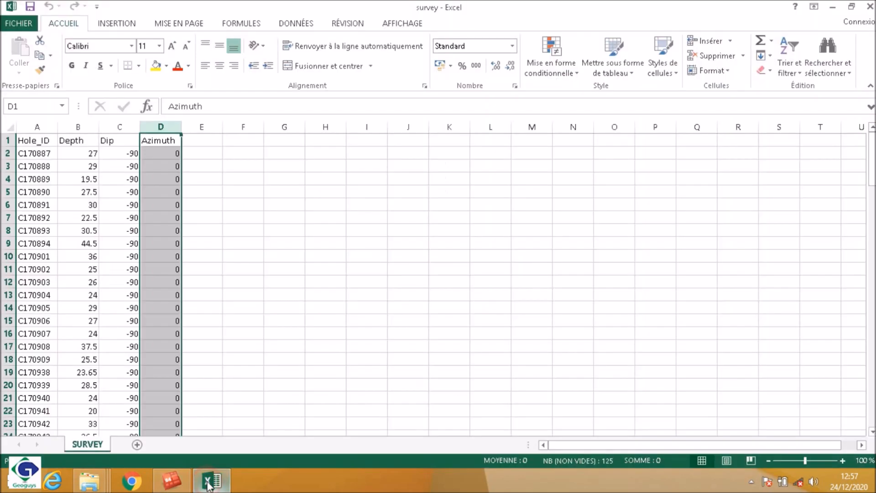
click(870, 7)
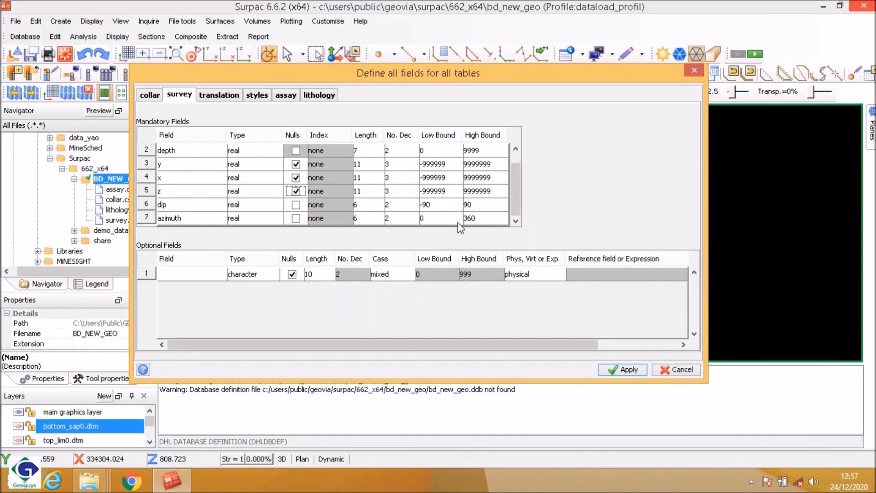
mouse_move(97, 484)
click(83, 427)
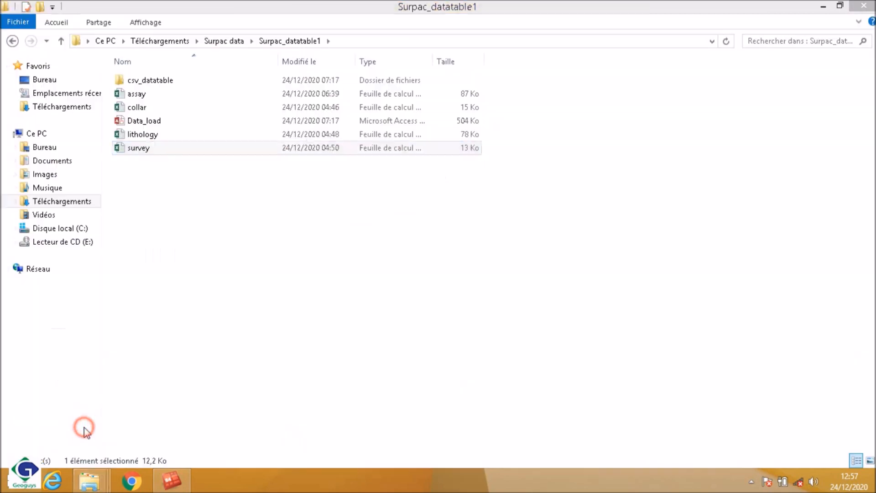
double_click(146, 94)
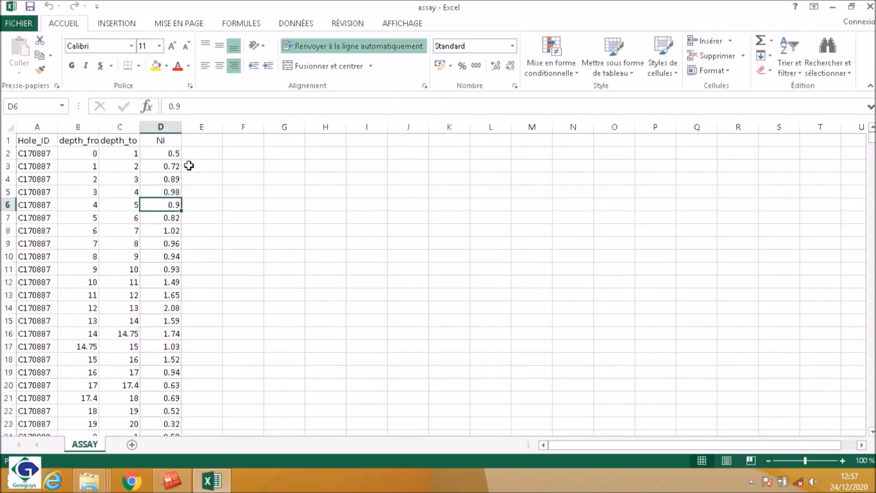
click(78, 127)
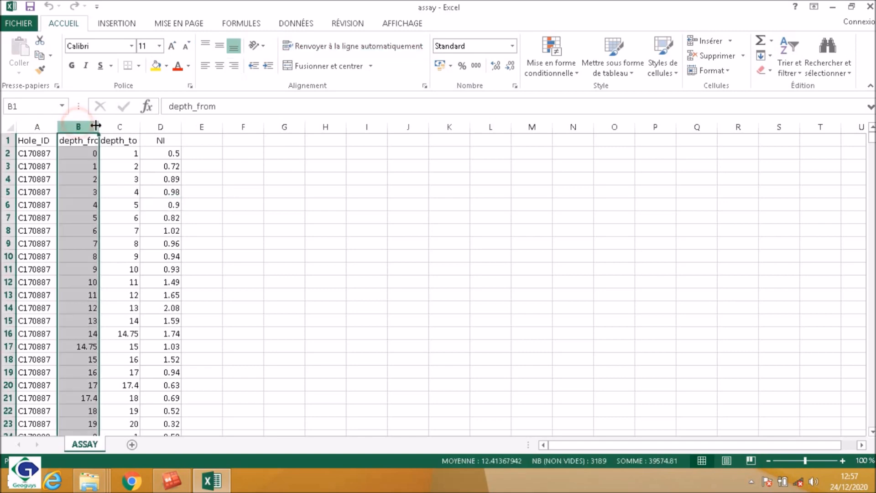
click(119, 127)
click(164, 128)
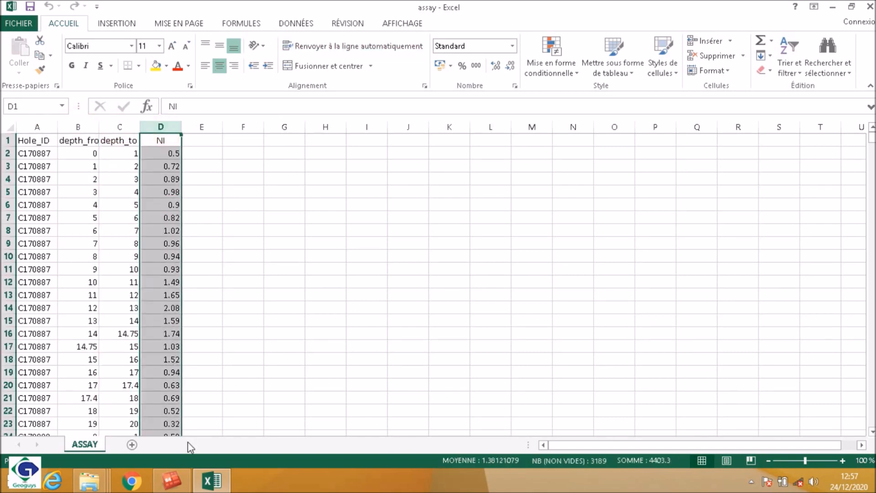
click(183, 483)
Step: In the assay table, allow null values for the y_from, x_from, z_from, y_to, x_to and z_to mandatory fields in Surpac
click(284, 96)
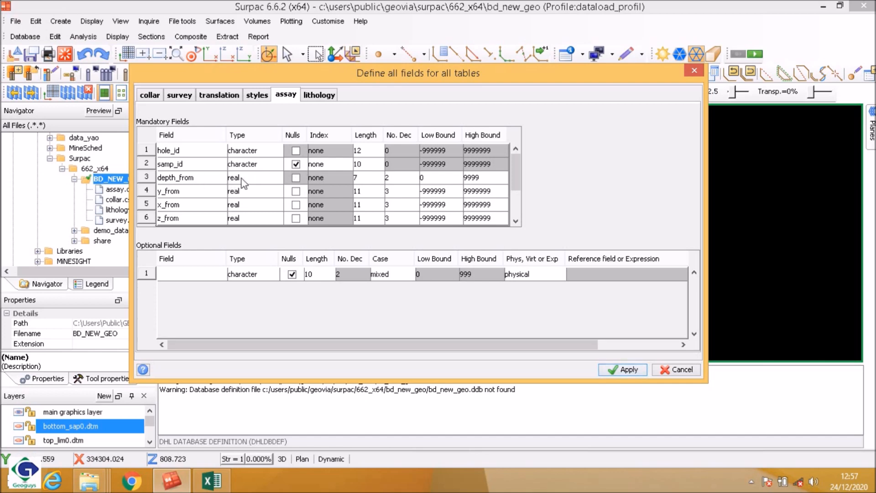
click(297, 192)
click(296, 205)
click(296, 218)
click(516, 222)
click(516, 222)
click(516, 222)
click(516, 223)
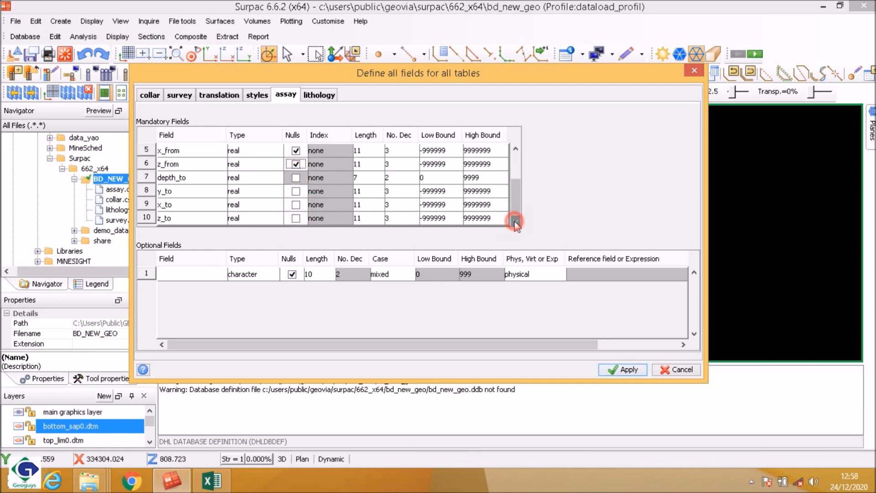
click(297, 192)
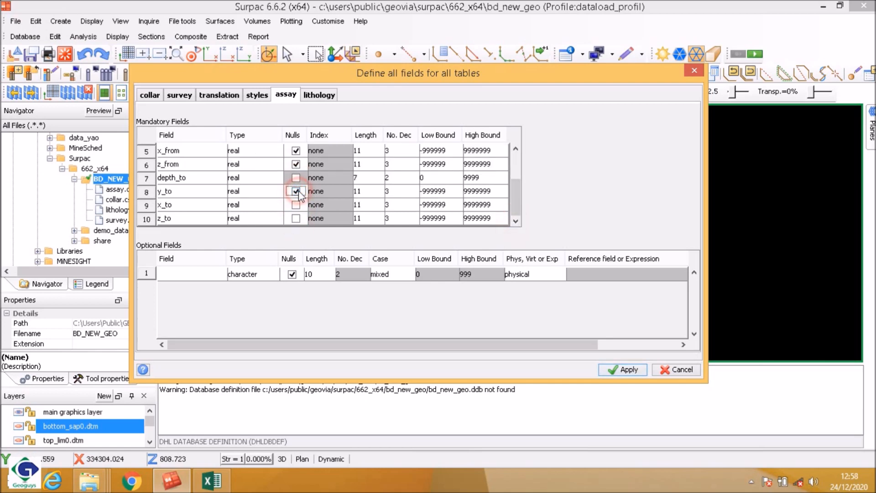
click(296, 205)
click(296, 218)
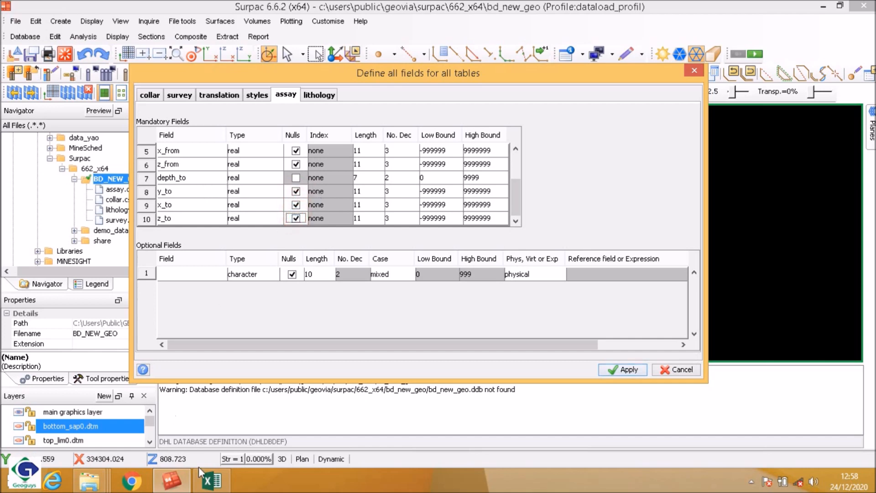
Step: Copy the NI header from the assay workbook in Excel and add ni as an optional field of Surpac's assay table
click(212, 480)
click(169, 167)
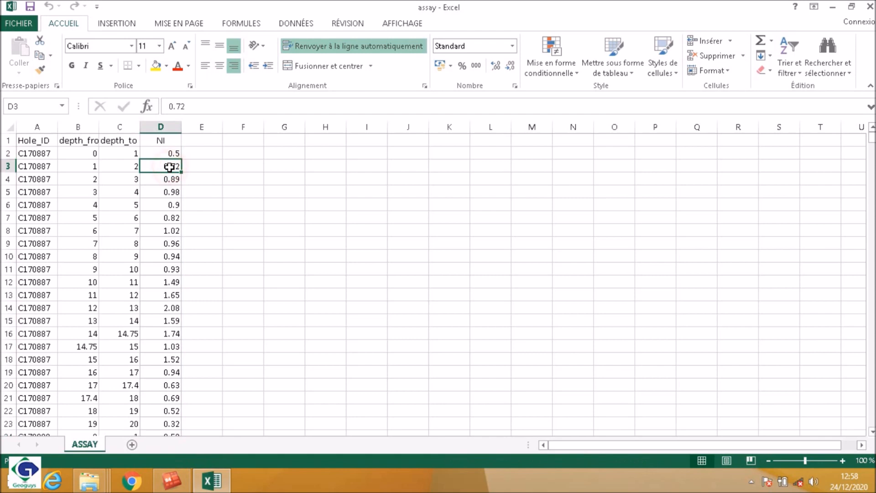
click(163, 142)
click(186, 110)
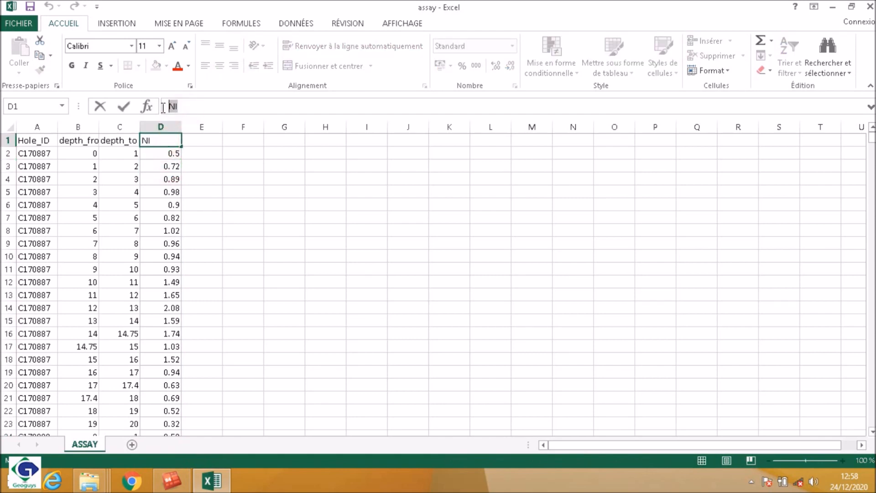
right_click(172, 107)
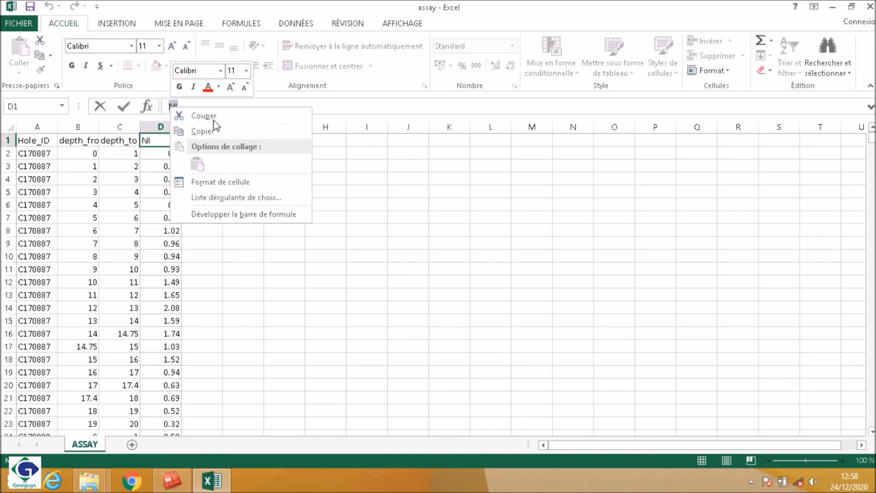
click(215, 131)
click(171, 480)
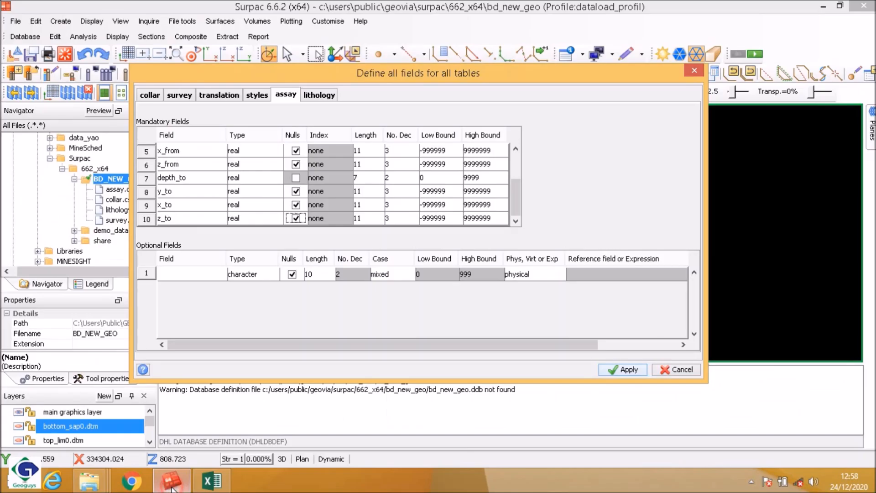
click(190, 274)
right_click(190, 274)
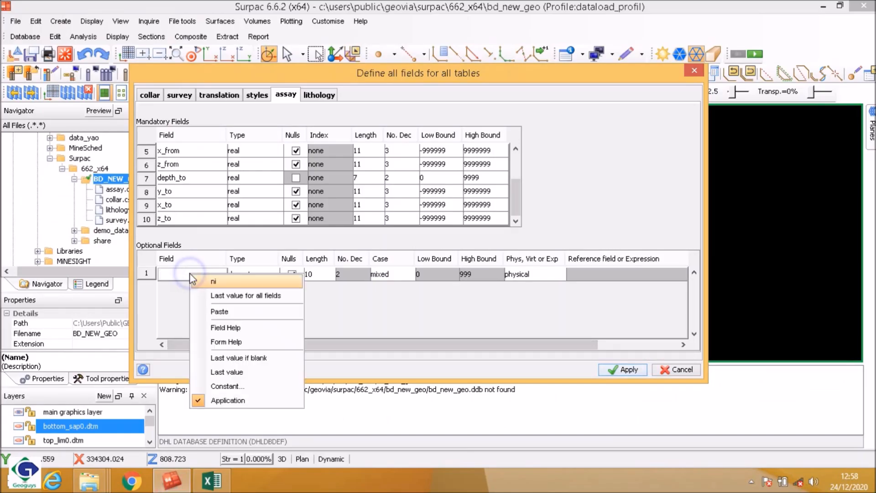
click(207, 283)
Step: Check the NI values in Excel, then set the ni field's type to real and disallow nulls for it in Surpac
click(260, 276)
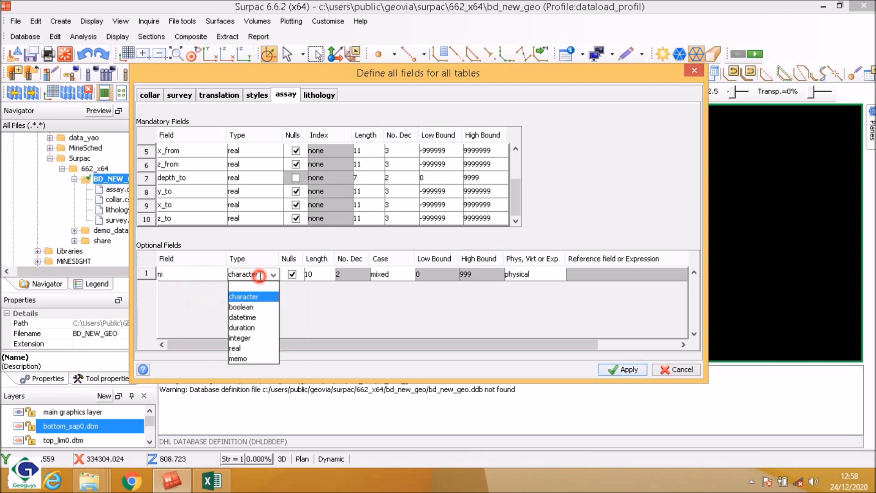
click(211, 480)
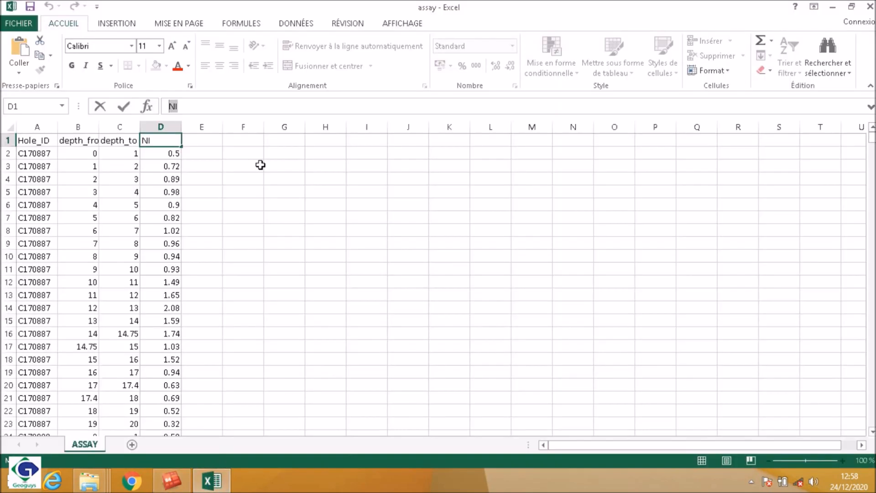
click(172, 166)
click(172, 180)
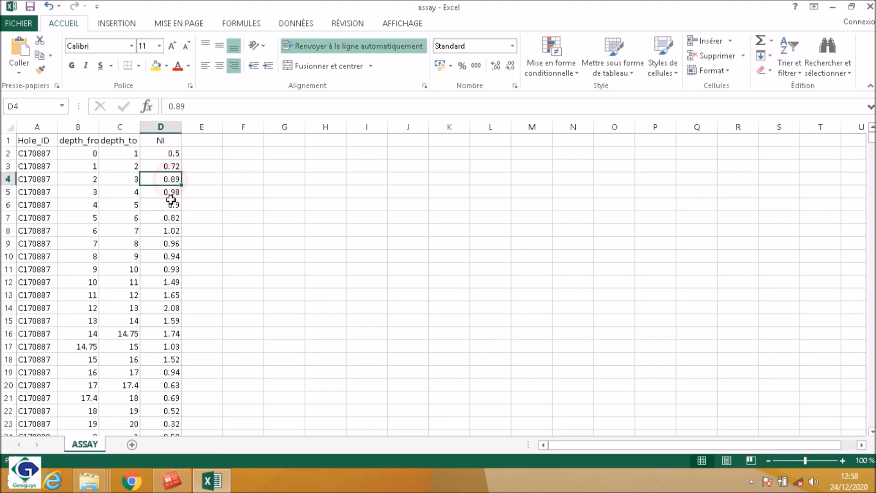
click(170, 206)
click(171, 480)
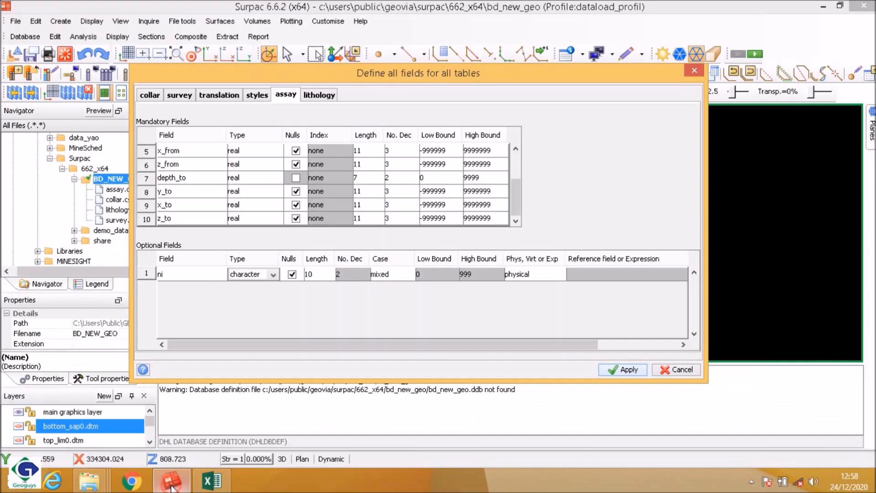
click(273, 275)
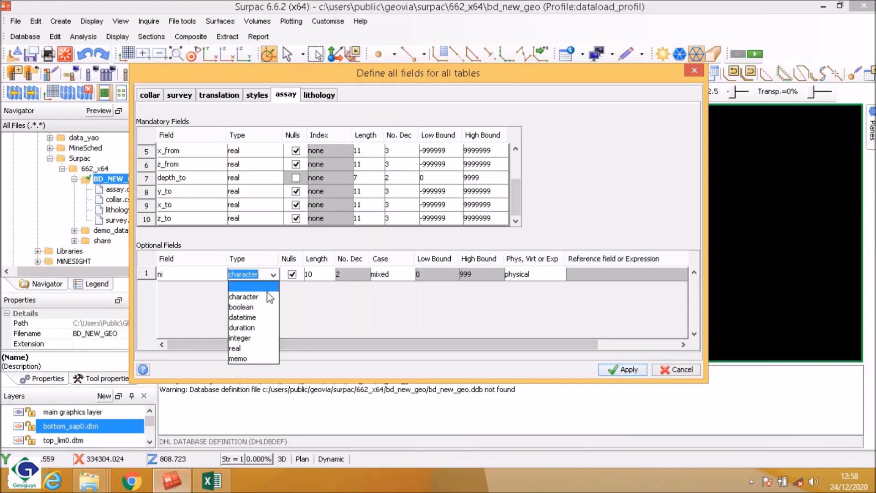
click(239, 348)
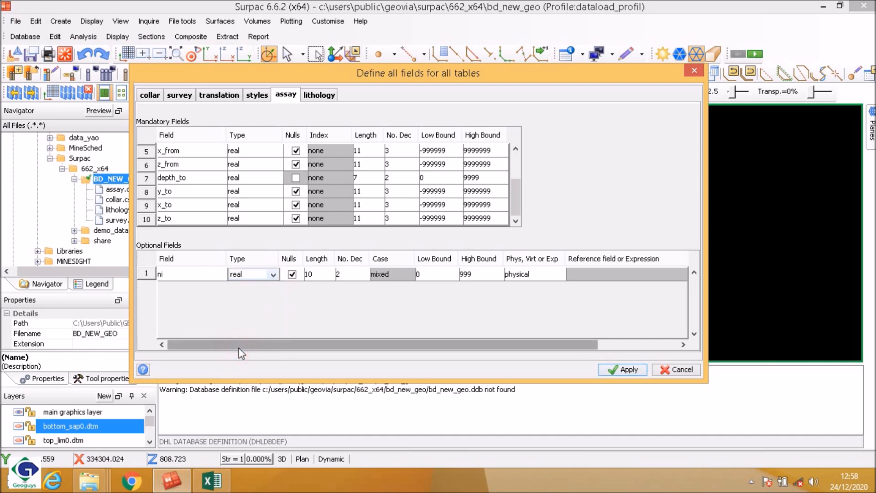
click(292, 274)
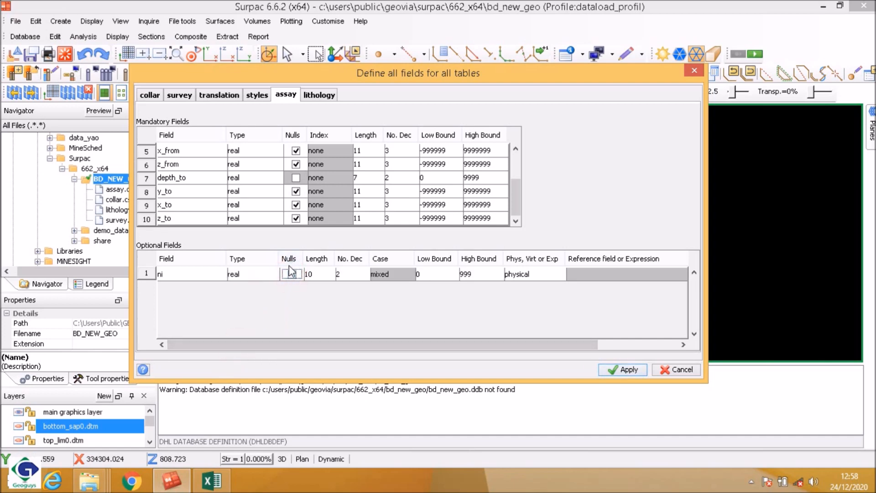
Step: Show the lithology table's fields and close the assay workbook in Excel without saving
click(319, 94)
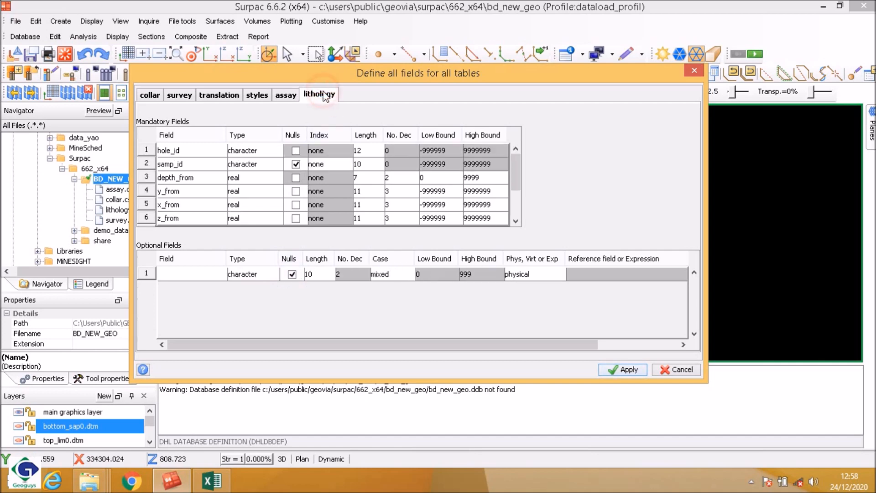
click(211, 480)
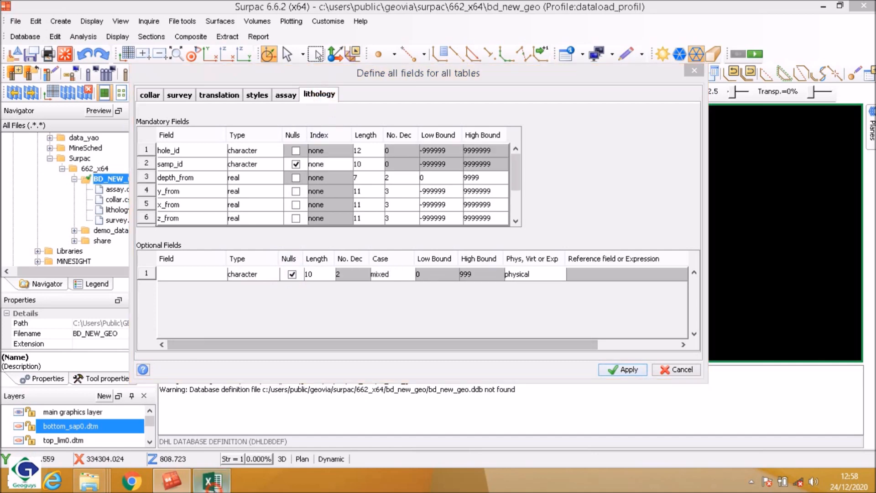
click(866, 7)
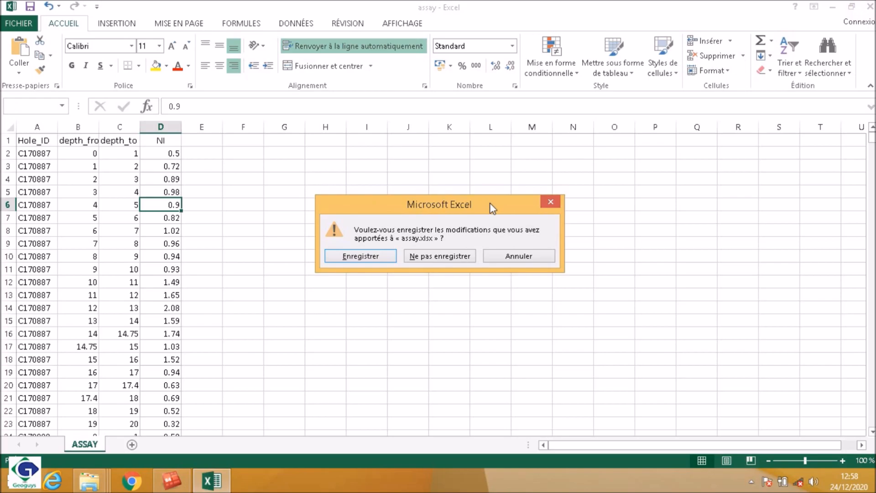
click(449, 255)
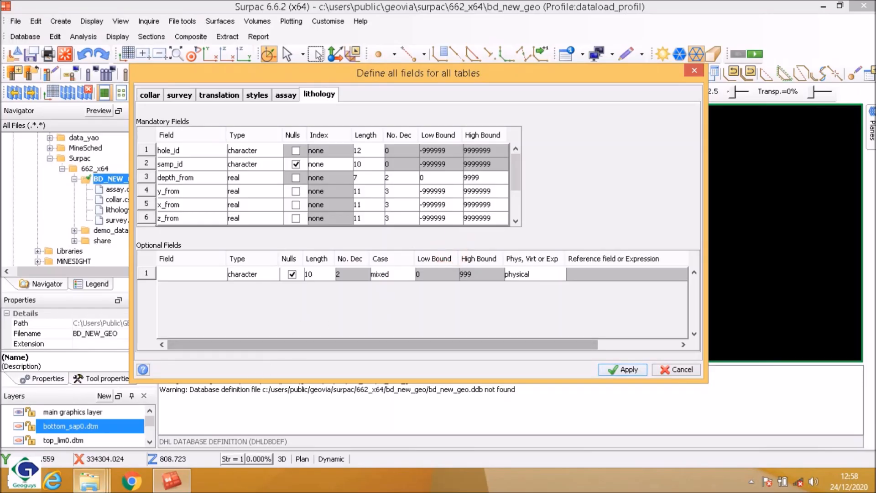
Step: Open the lithology workbook from the Surpac_datatable1 folder and review its hole_id, depth_from, depth_to and LITH columns in Excel
click(89, 481)
click(91, 431)
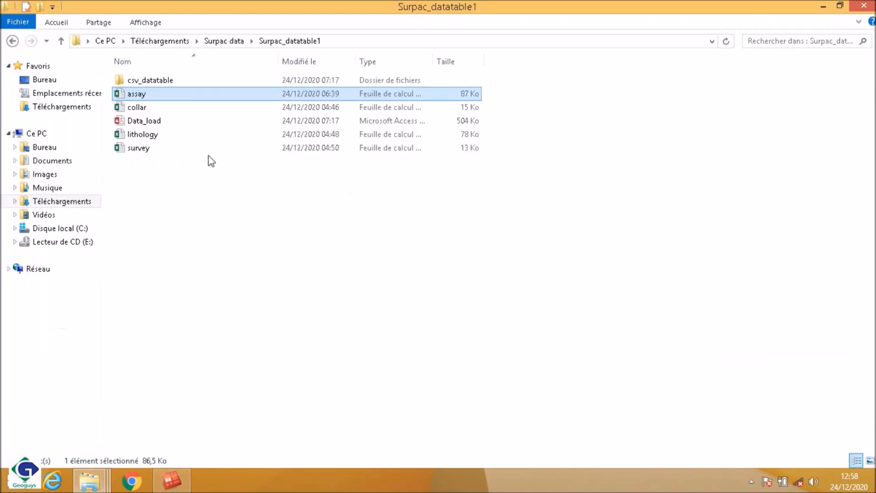
double_click(162, 136)
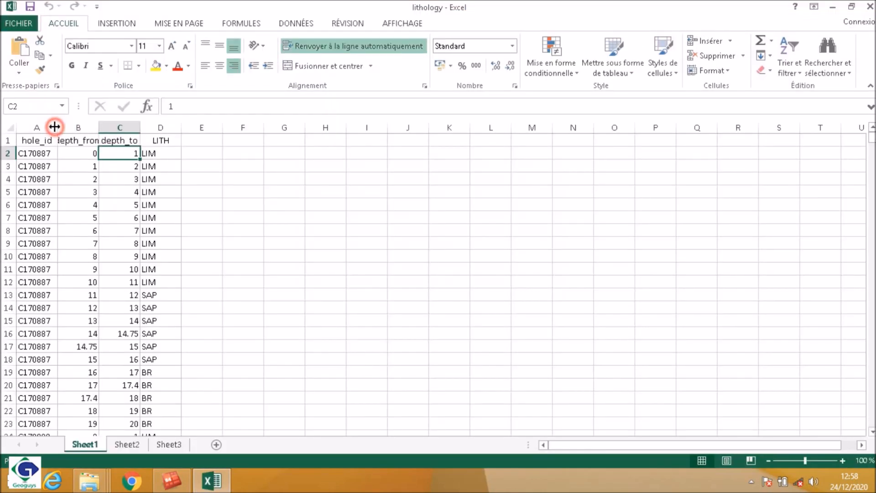
click(39, 123)
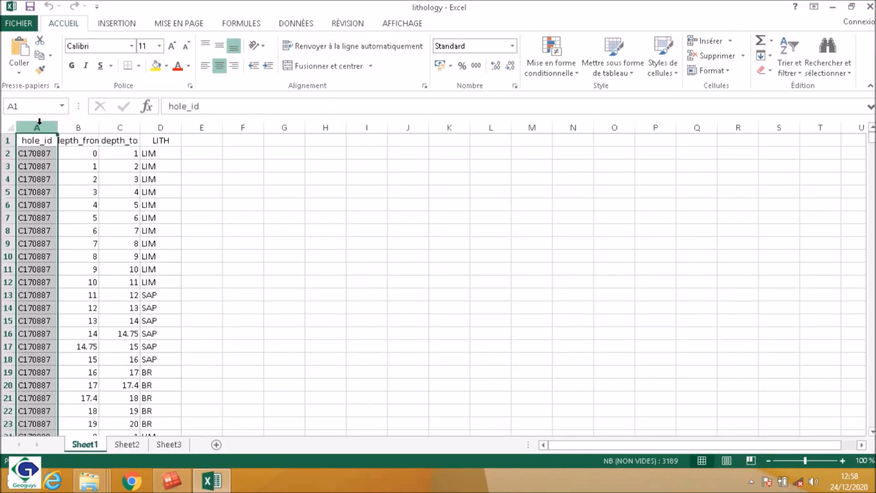
click(78, 124)
click(119, 123)
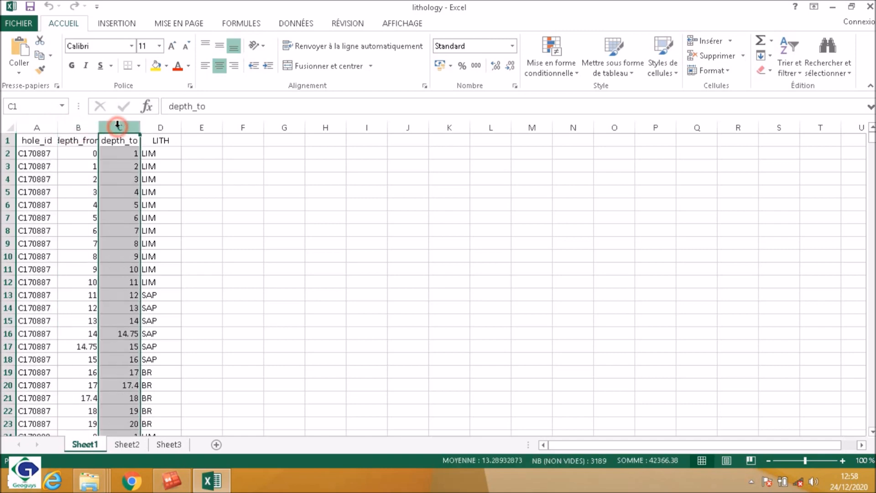
click(160, 127)
Step: In Surpac's lithology table, allow null values for the y_from, x_from, z_from, y_to, x_to and z_to mandatory fields
click(171, 481)
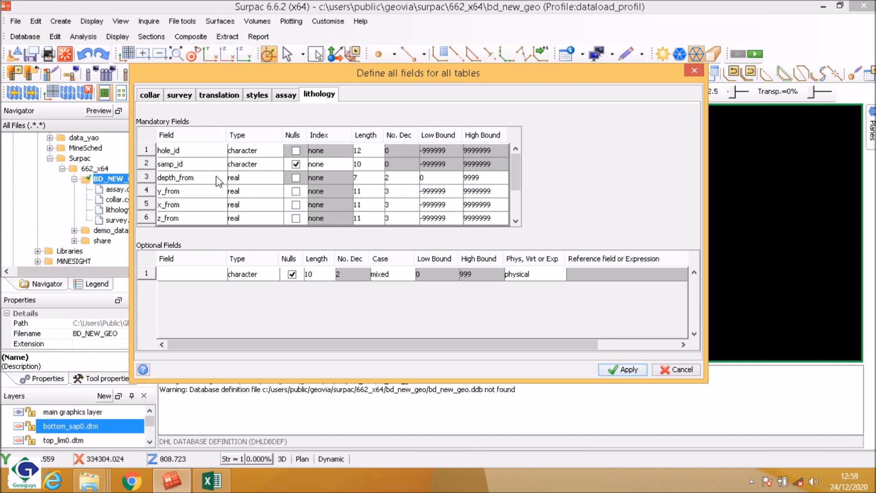
click(296, 192)
click(297, 205)
click(296, 218)
click(515, 222)
click(515, 221)
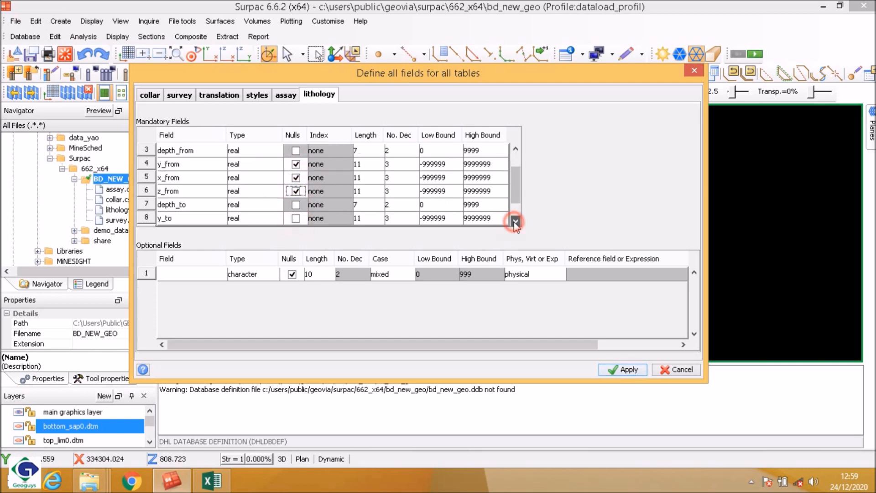
click(515, 221)
click(515, 221)
click(295, 191)
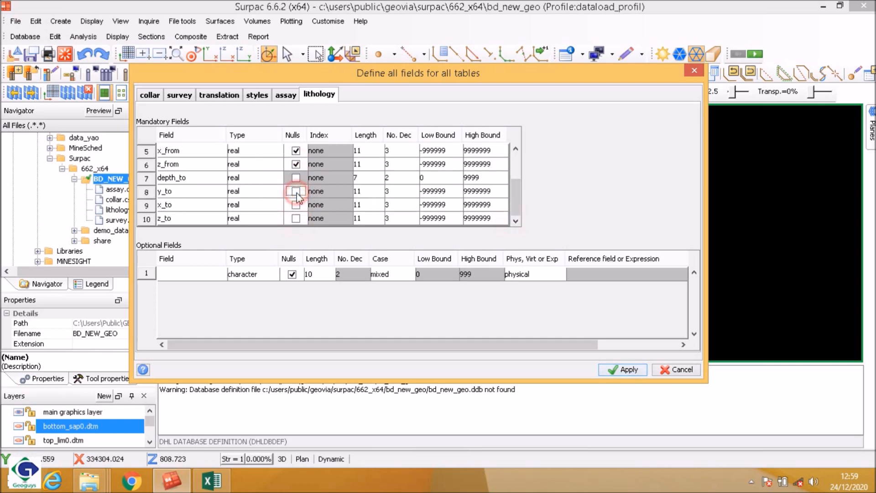
click(296, 205)
click(296, 218)
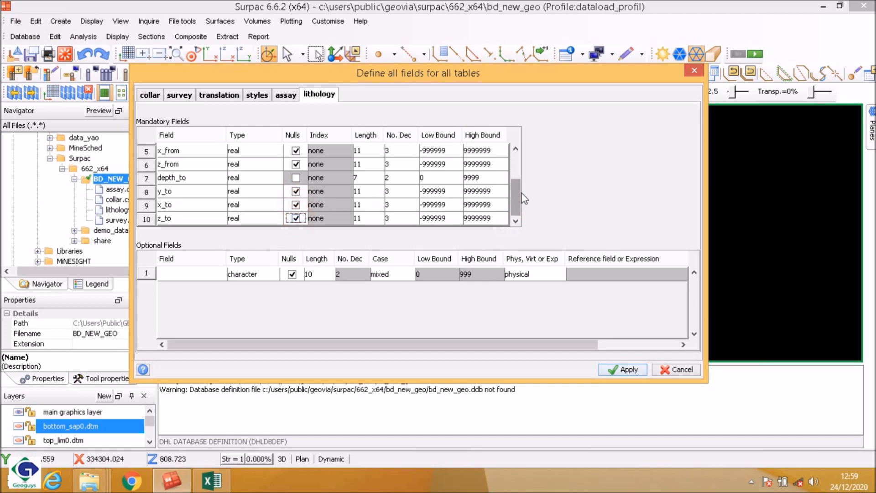
drag(515, 189, 514, 167)
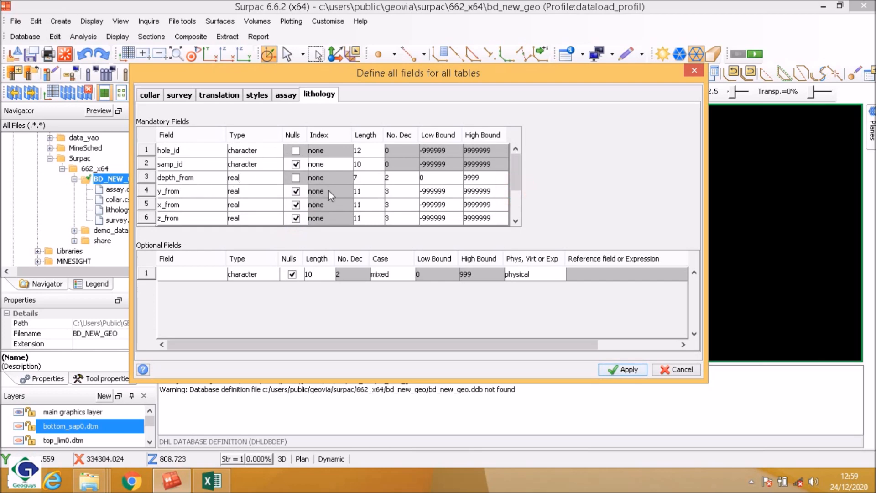
scroll(515, 174, down, 2)
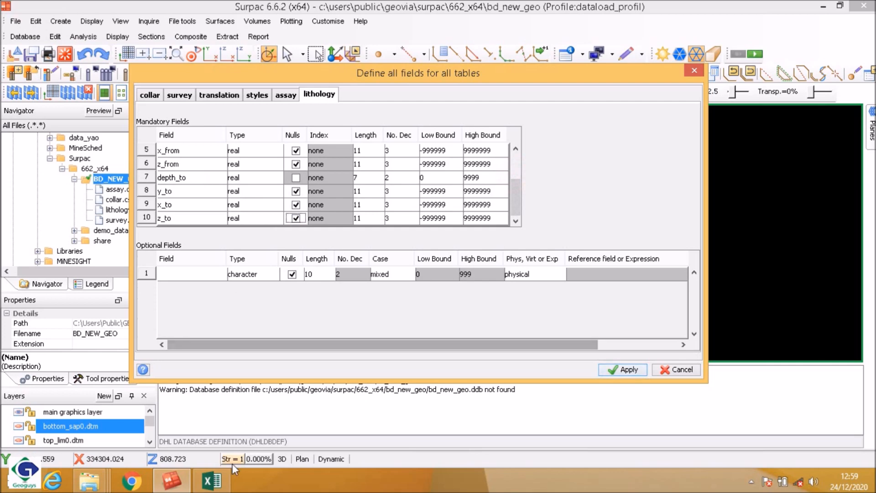
Step: Copy the LITH header from the lithology workbook in Excel and add lith as an optional field of Surpac's lithology table
click(210, 481)
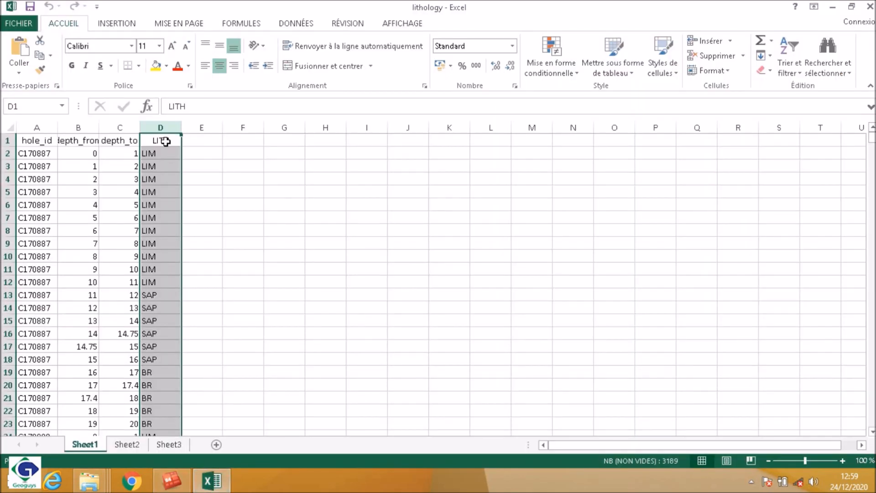
click(187, 108)
drag(196, 110, 163, 109)
right_click(168, 107)
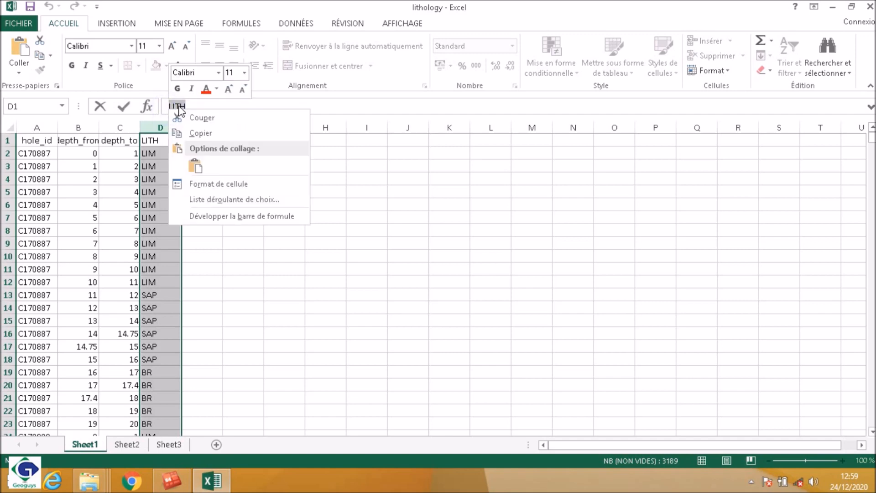
click(201, 132)
click(171, 480)
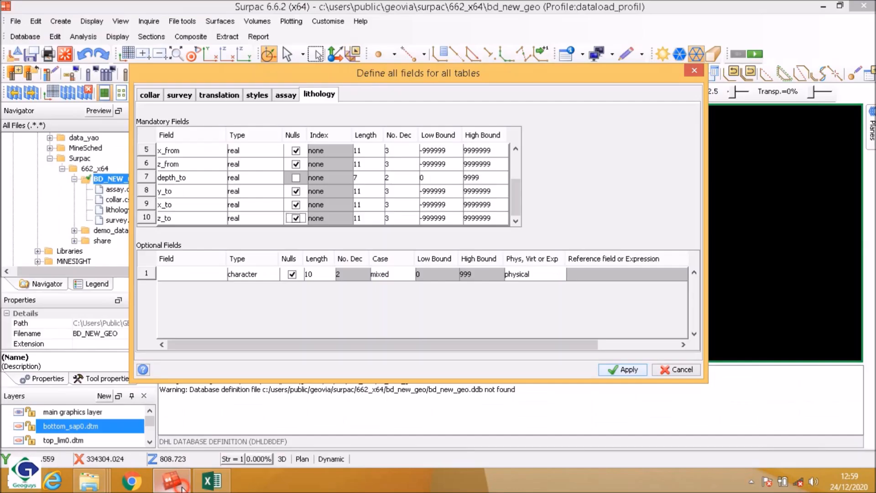
click(168, 272)
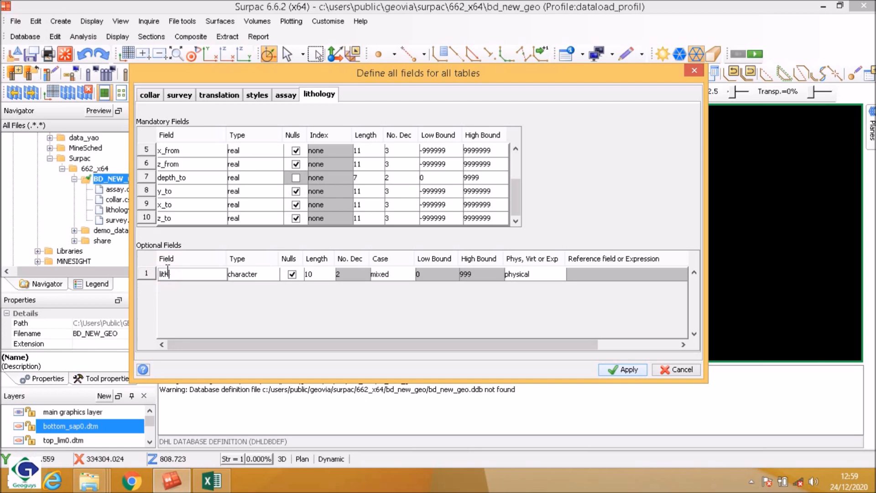
Step: Set the lith field's type to character and disallow null values for it
click(253, 274)
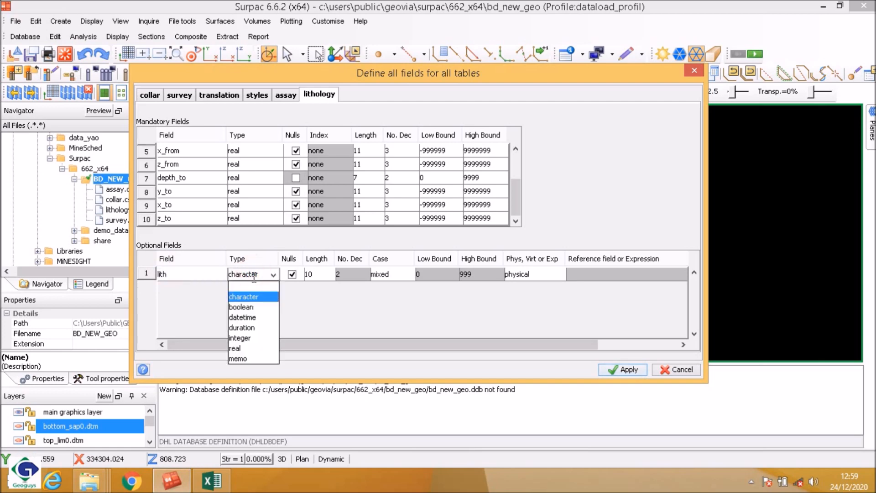
click(254, 299)
click(292, 274)
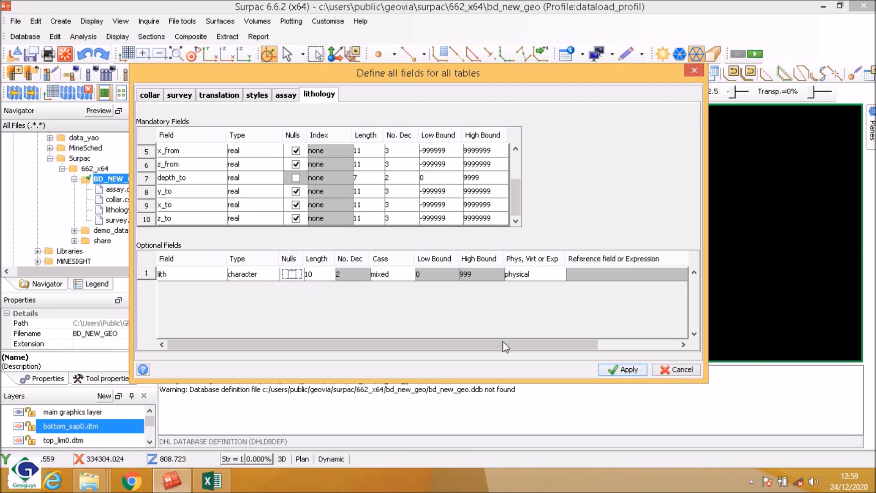
Step: Apply the field definitions to create the bd_new_geo database and widen the file navigator to show full file names
click(617, 370)
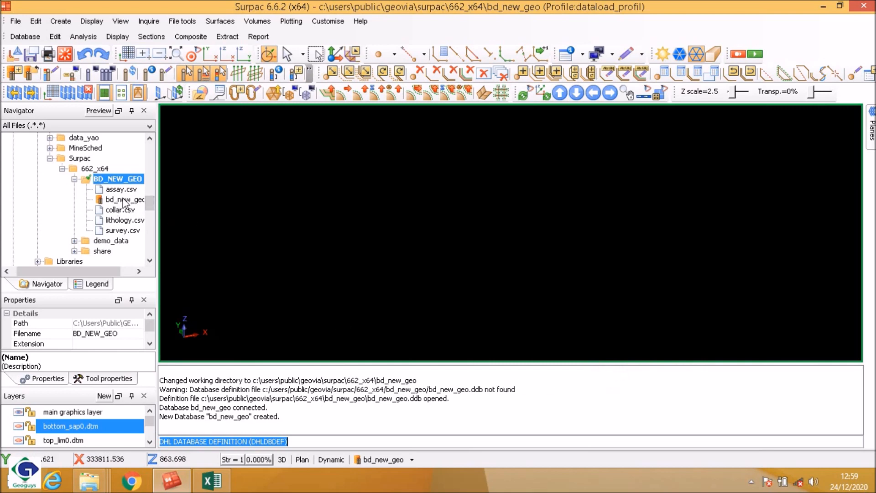
drag(158, 192, 180, 192)
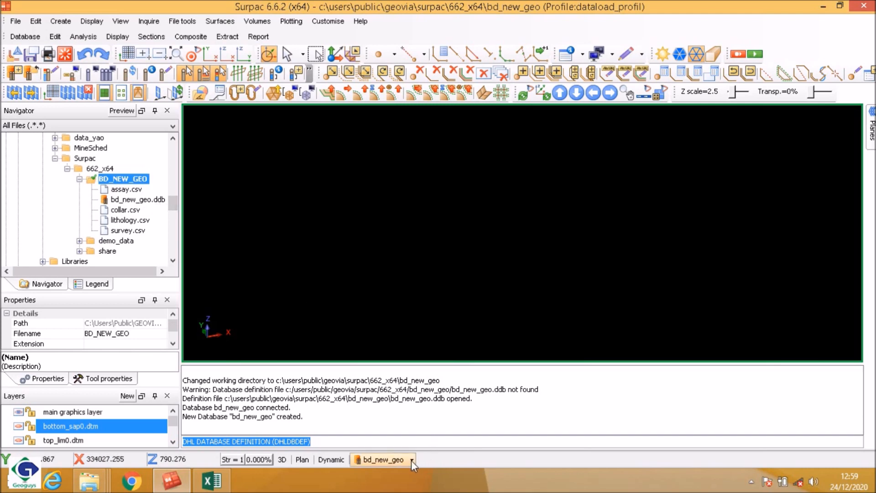
click(410, 422)
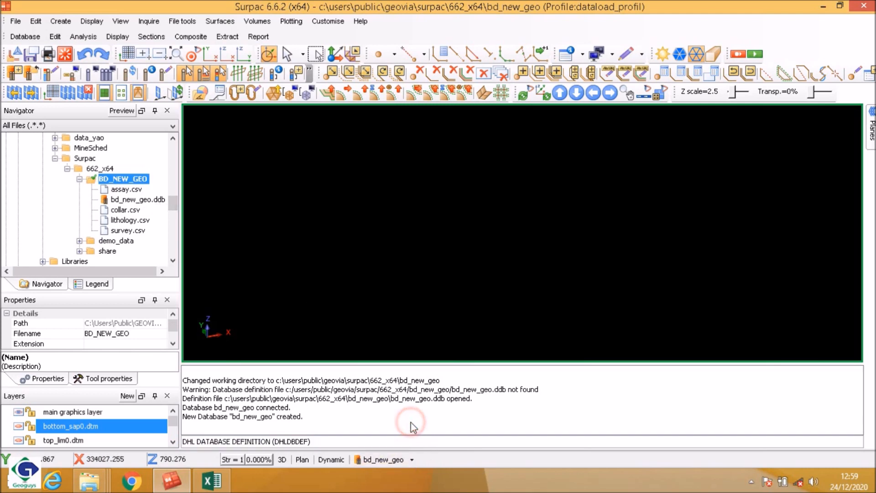
Step: Clear the message log and refresh the BD_NEW_GEO folder so the navigator lists the newly created database files in full
right_click(412, 424)
click(449, 413)
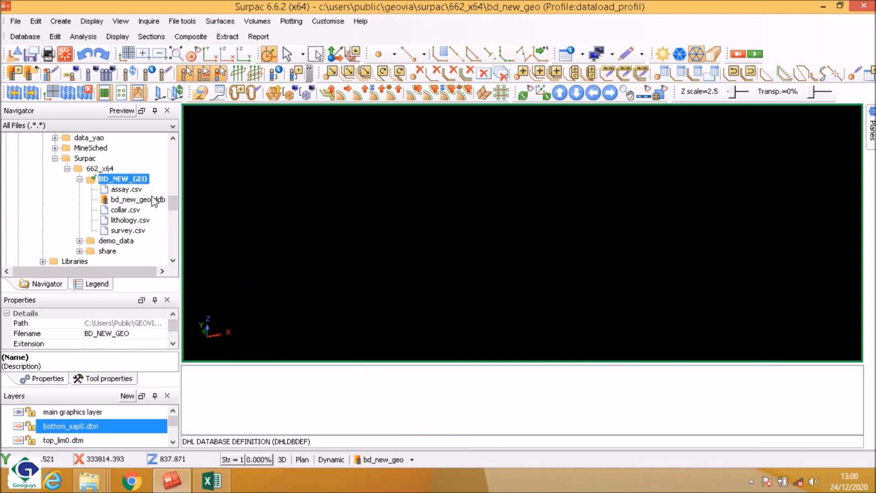
right_click(119, 182)
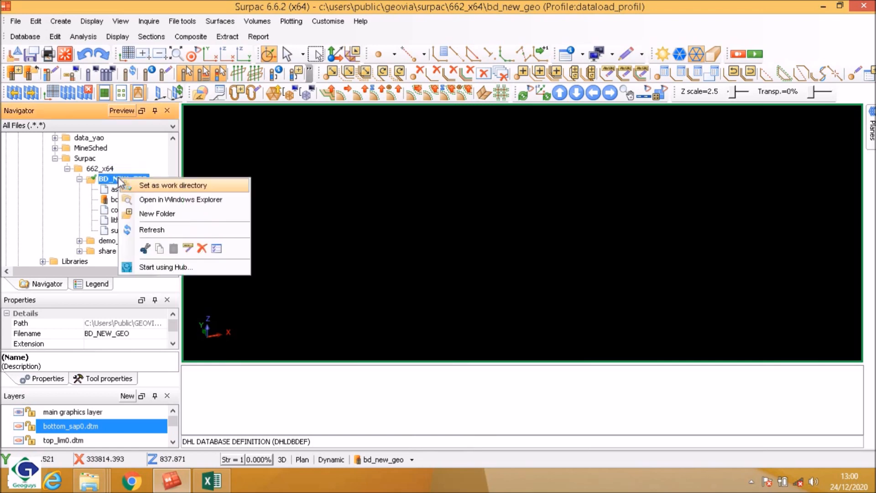
click(154, 230)
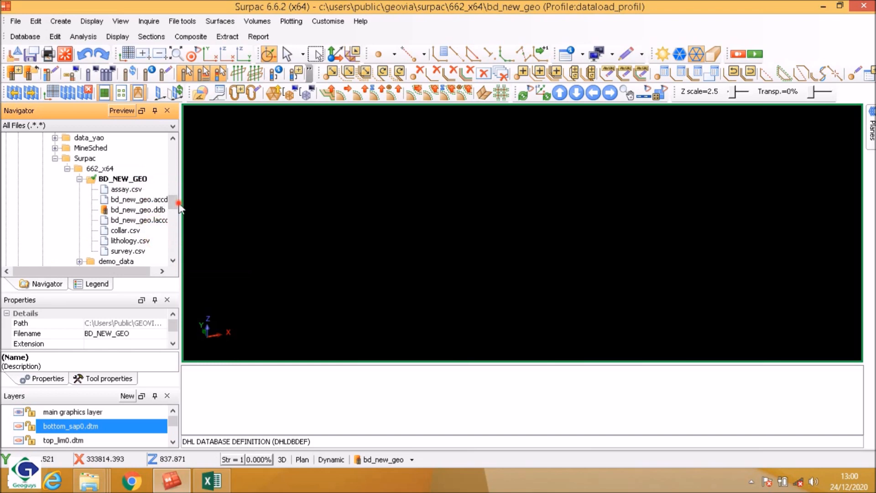
drag(179, 205, 196, 202)
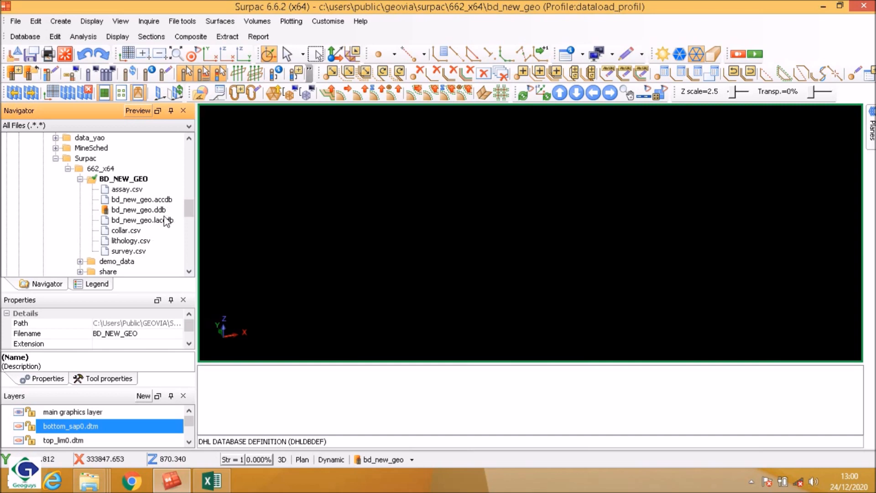
Step: Open bd_new_geo.accdb from the navigator in Access and enable its active content
click(148, 200)
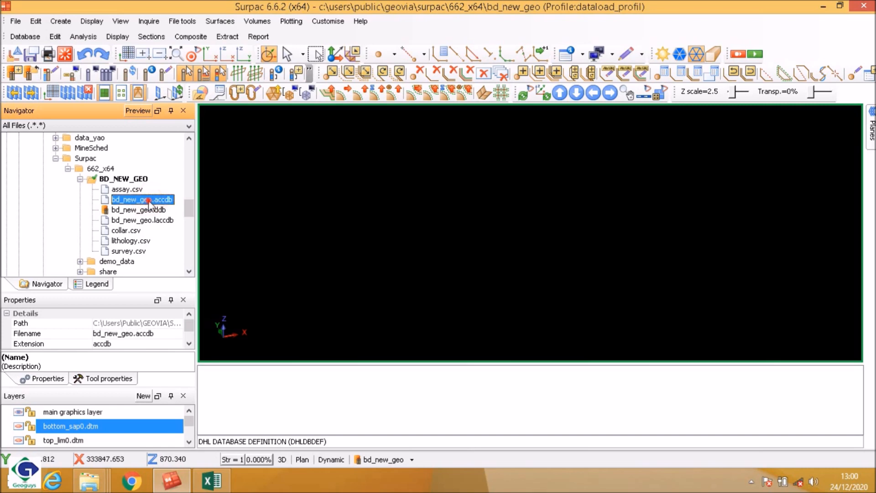
drag(149, 205, 317, 208)
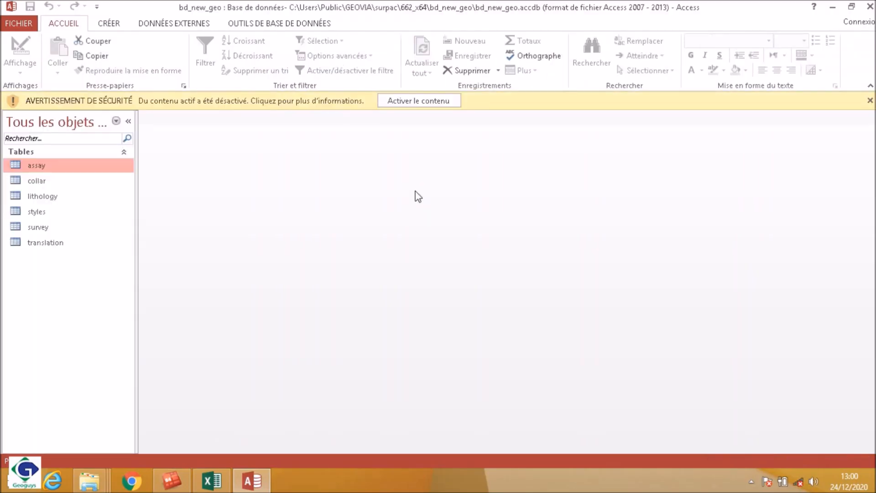
click(419, 101)
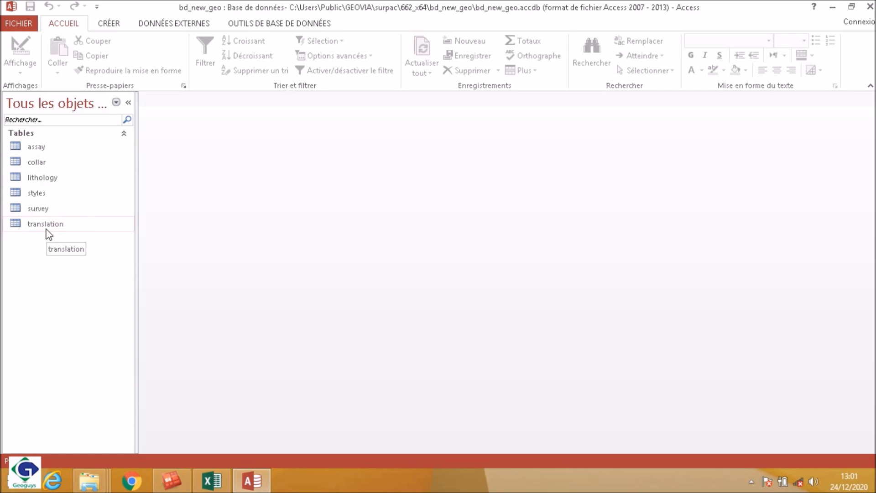
Step: Examine the fields of the assay, collar, lithology, styles, survey and translation tables, and close all the opened tables
double_click(45, 147)
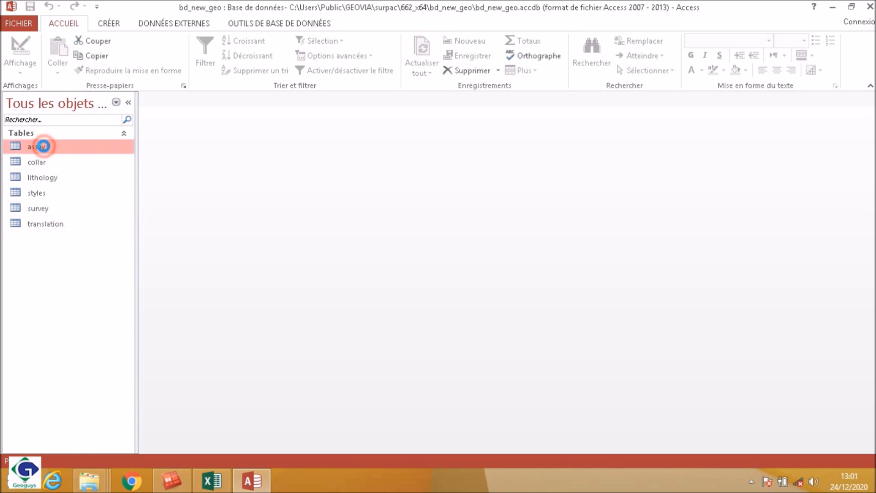
double_click(42, 163)
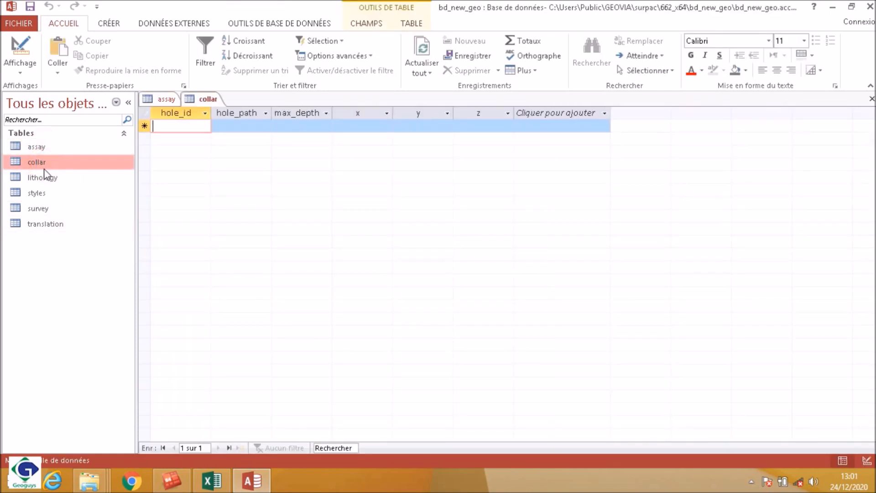
click(45, 178)
double_click(45, 193)
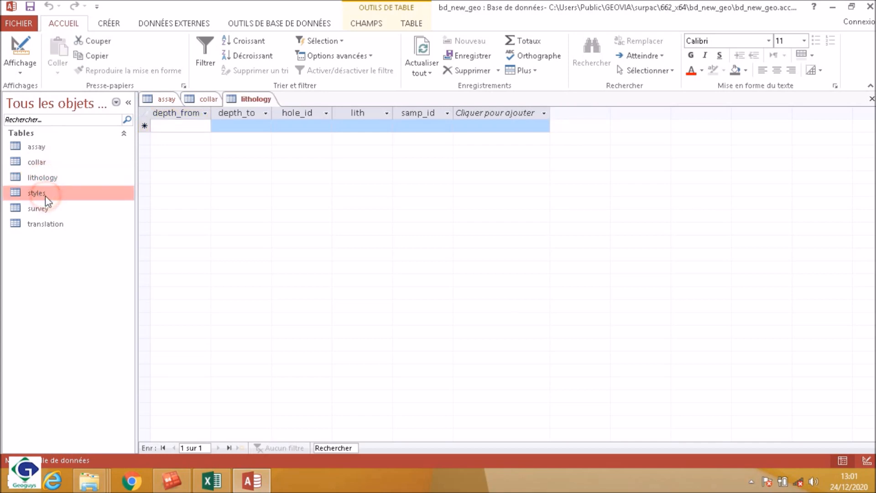
double_click(46, 209)
double_click(49, 224)
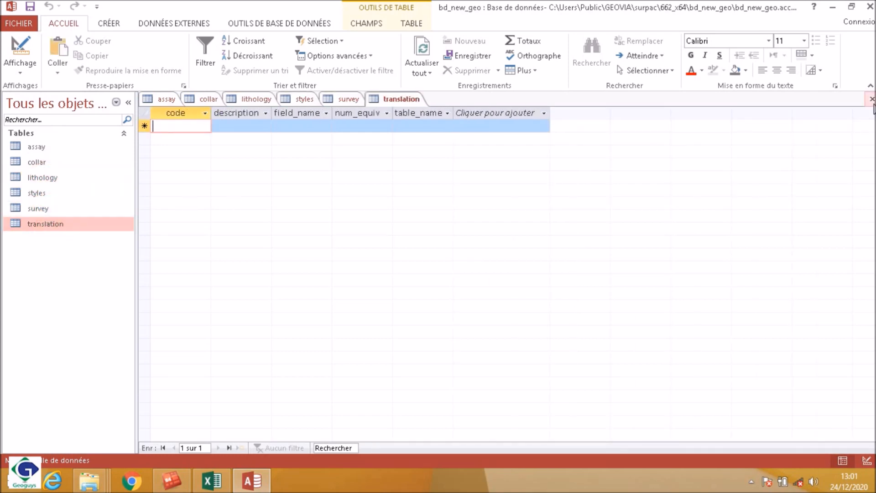
click(871, 99)
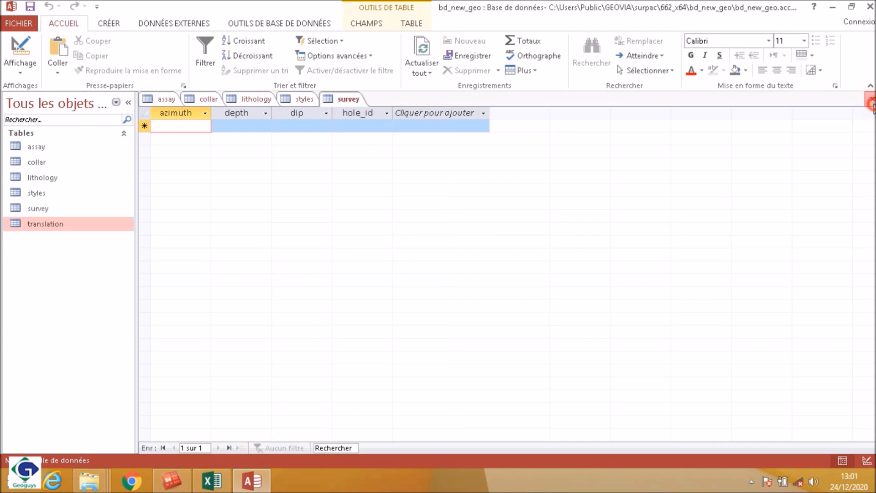
click(872, 100)
click(871, 99)
click(872, 99)
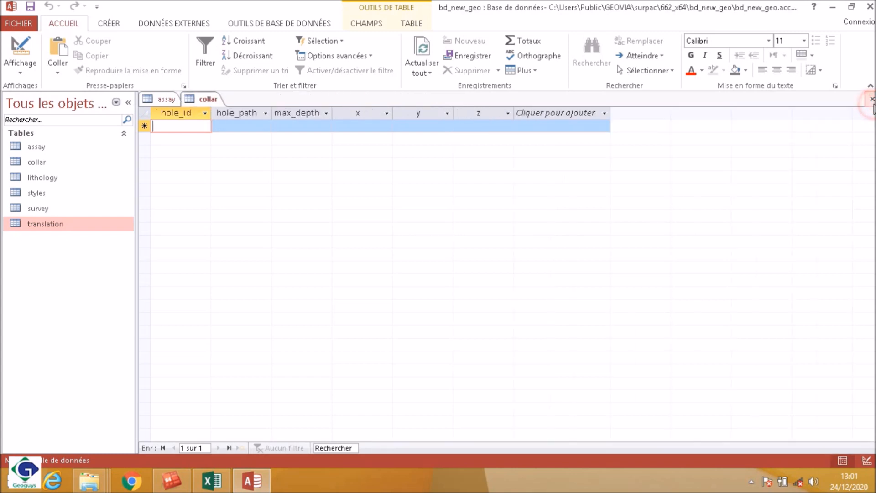
click(872, 99)
click(872, 99)
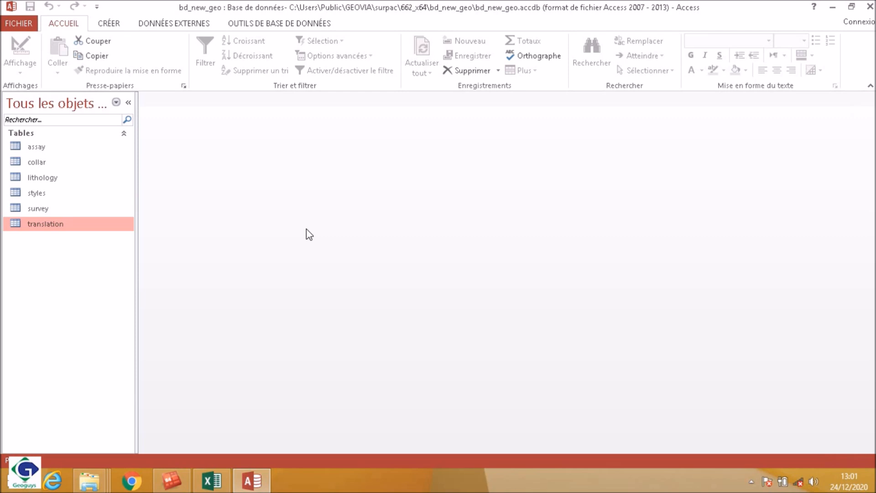
Step: Start an Excel import for the assay table and choose assay.xlsx from the Surpac_datatable1 desktop folder as the source
click(38, 146)
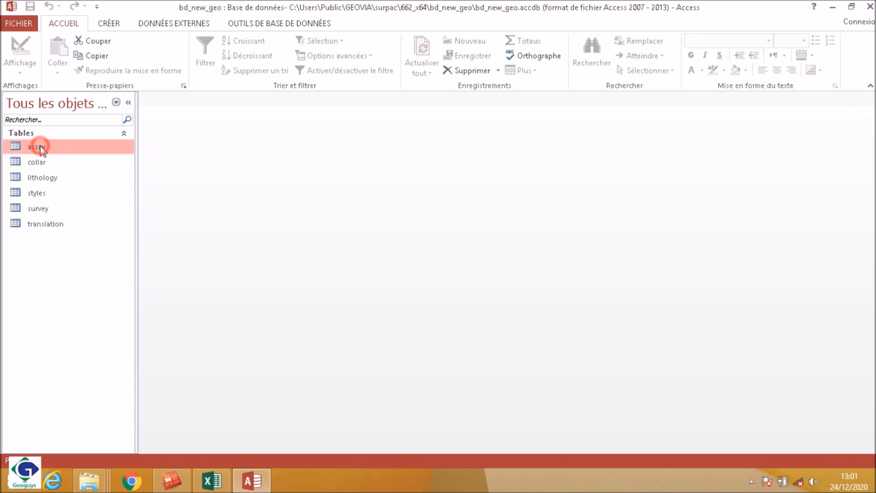
click(167, 24)
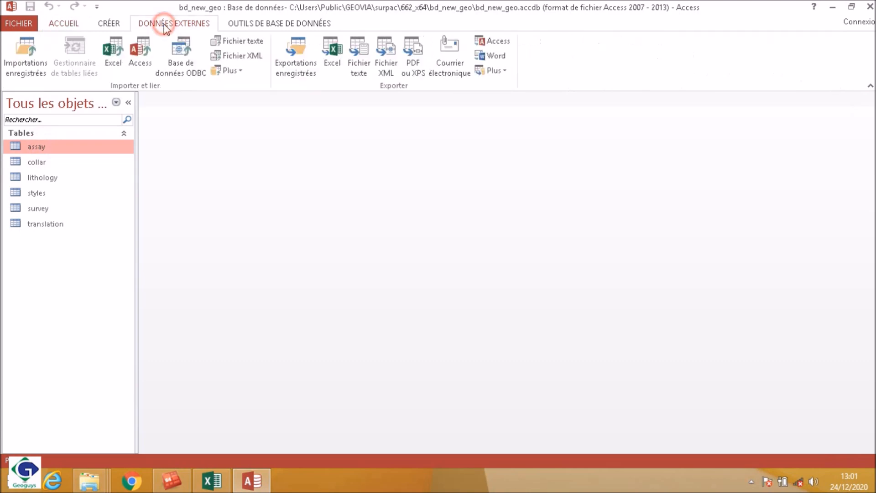
click(112, 60)
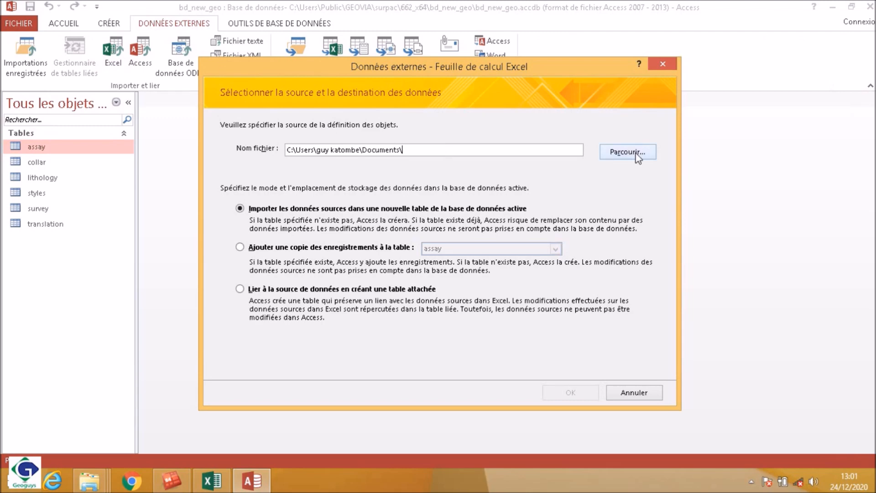
click(628, 152)
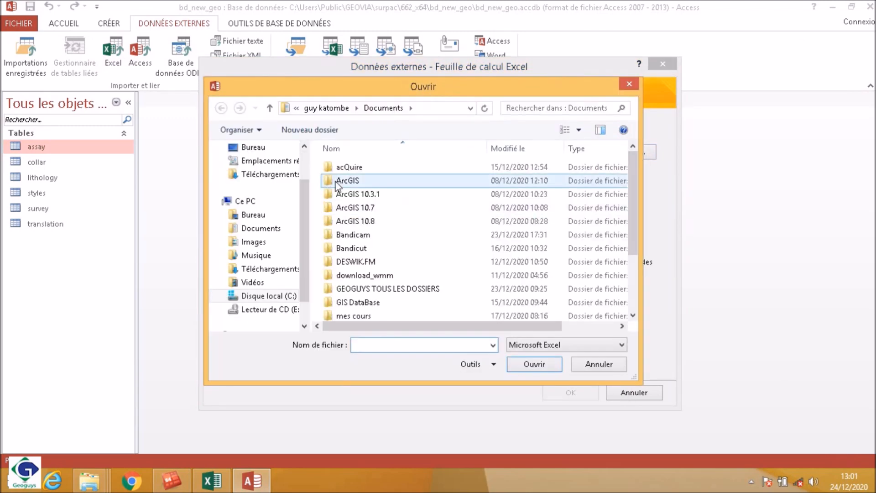
click(263, 151)
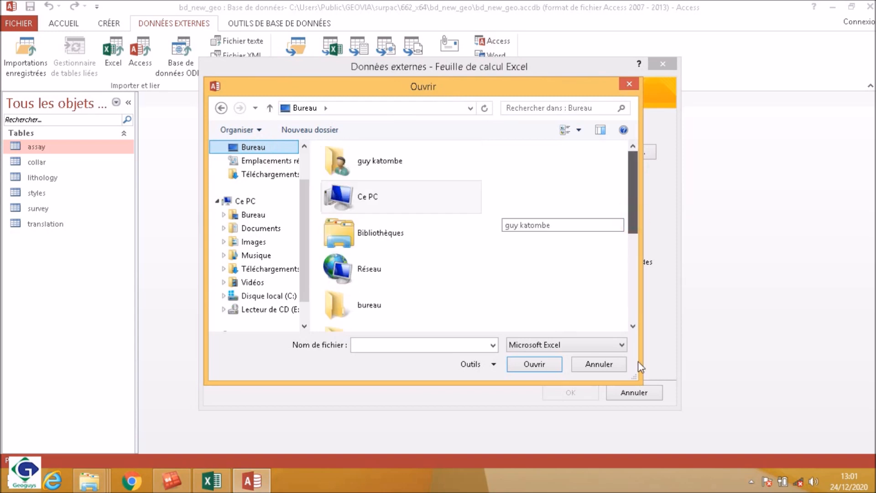
drag(631, 204, 627, 280)
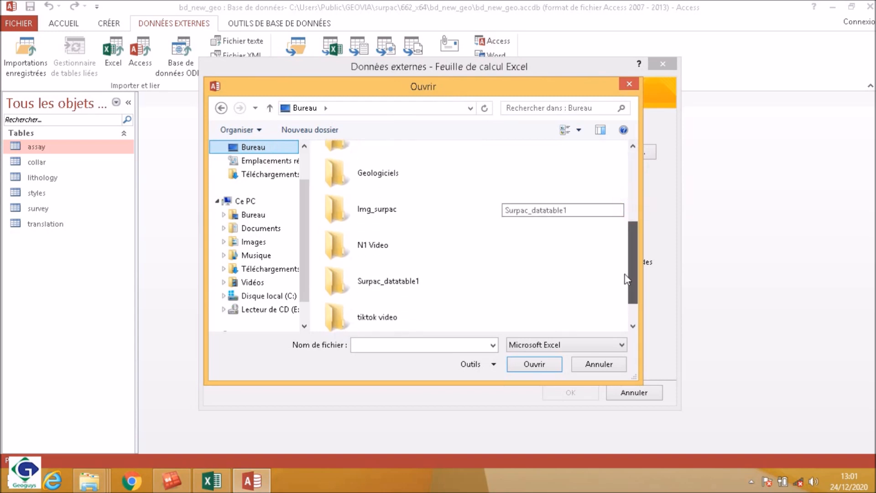
double_click(406, 286)
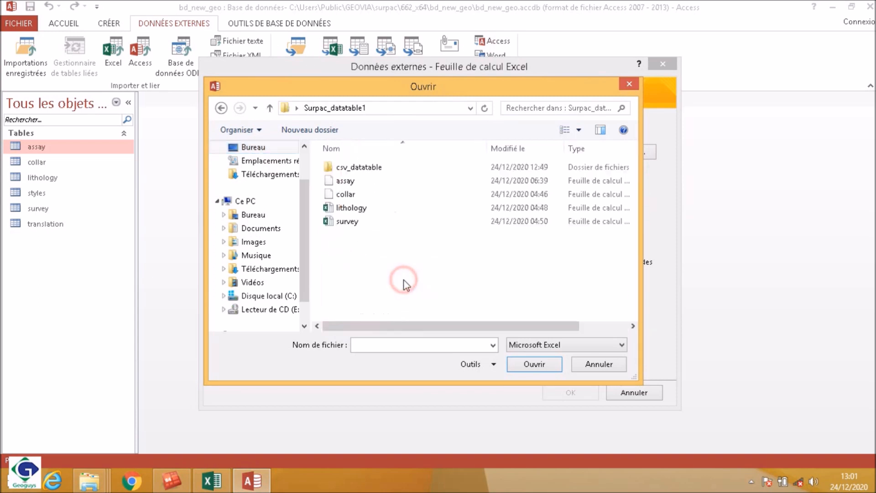
click(349, 182)
click(541, 366)
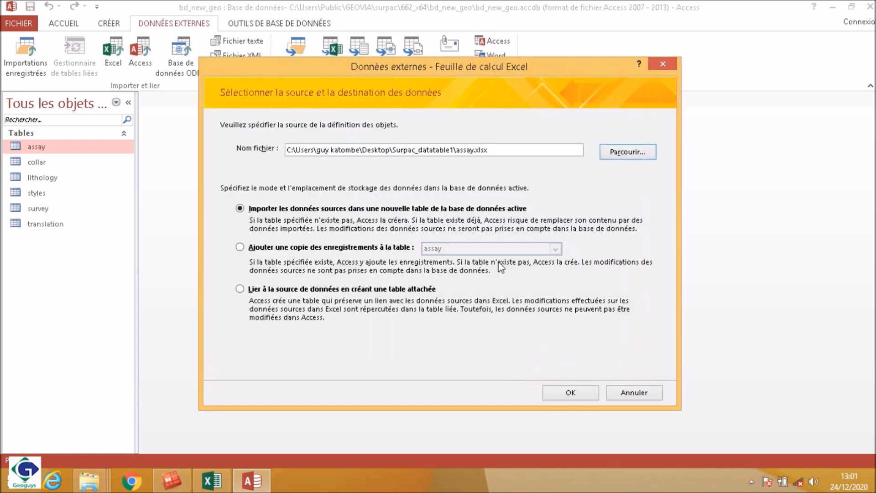
Step: Set the import to append a copy of the records to the existing assay table and proceed to the import wizard
click(283, 249)
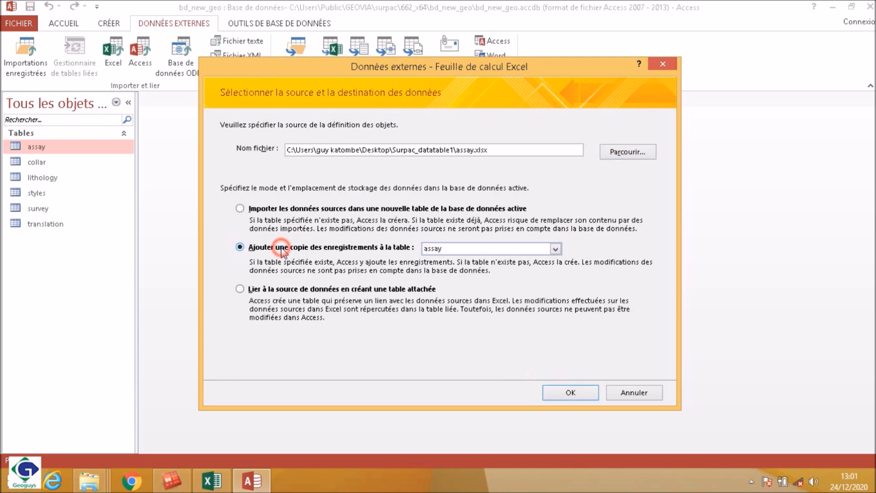
click(561, 249)
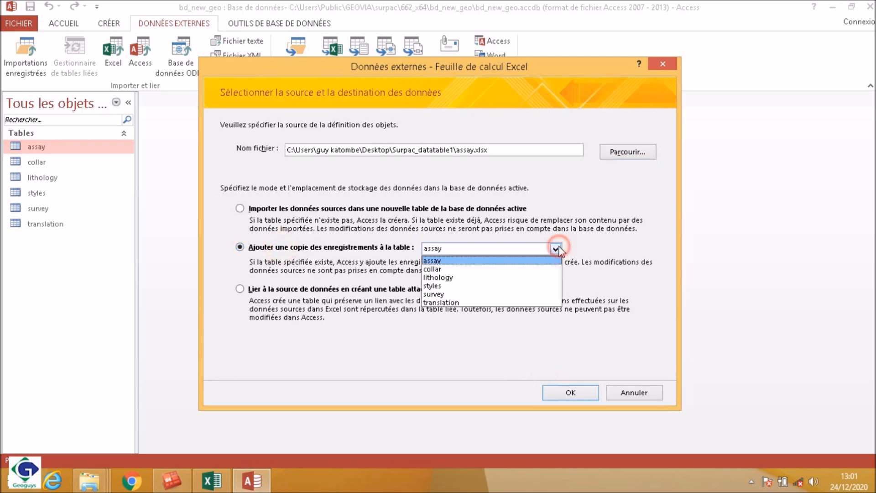
click(473, 261)
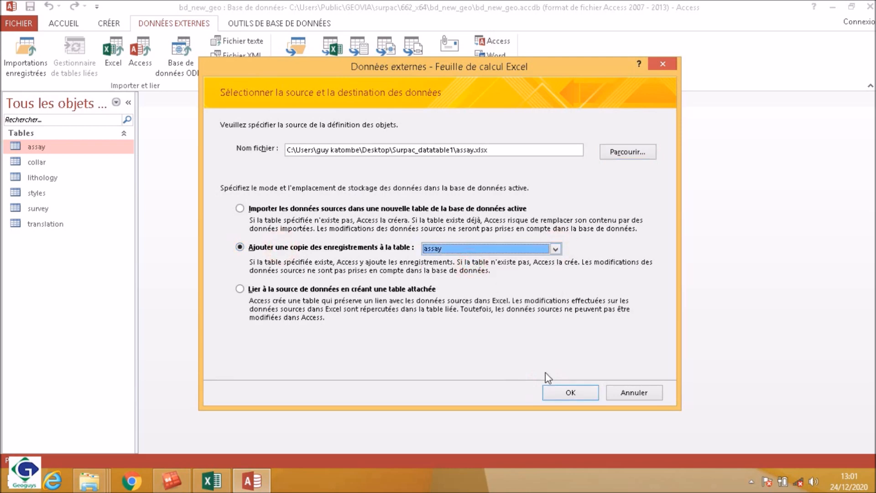
click(566, 391)
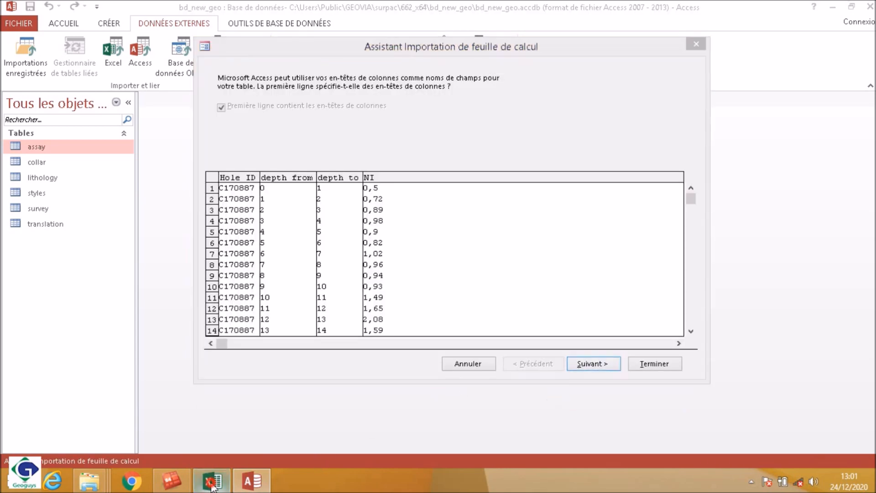
Step: Switch to Excel, close the workbooks still open there, including lithology, and return to the Access import wizard
click(226, 477)
click(177, 282)
click(257, 252)
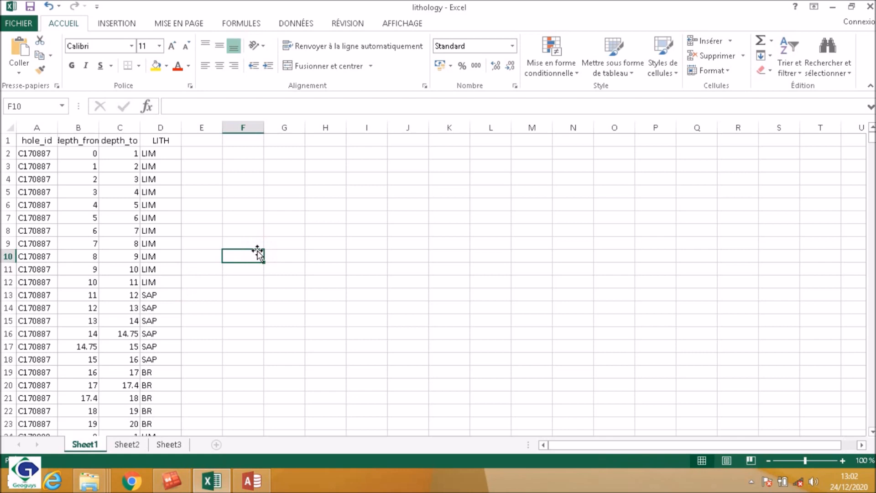
click(870, 6)
click(430, 259)
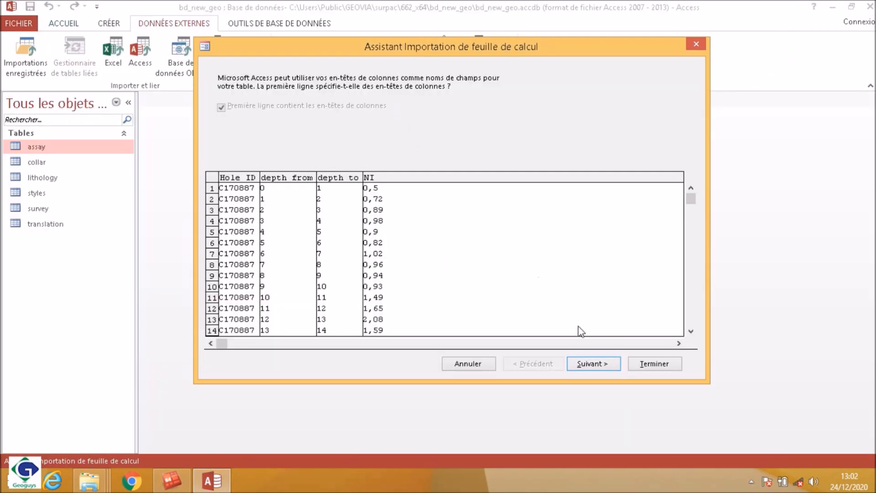
Step: Complete the assay import without saving the import steps, and check the records in the assay table
click(590, 362)
click(645, 368)
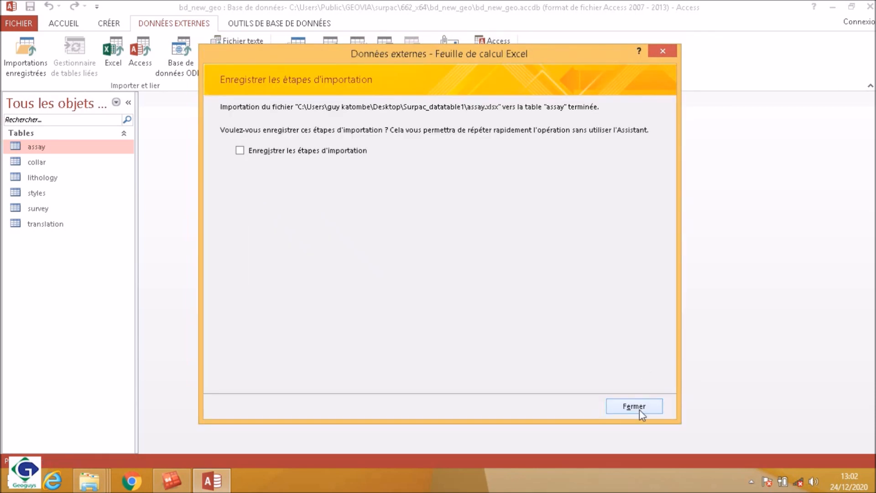
click(639, 409)
double_click(75, 147)
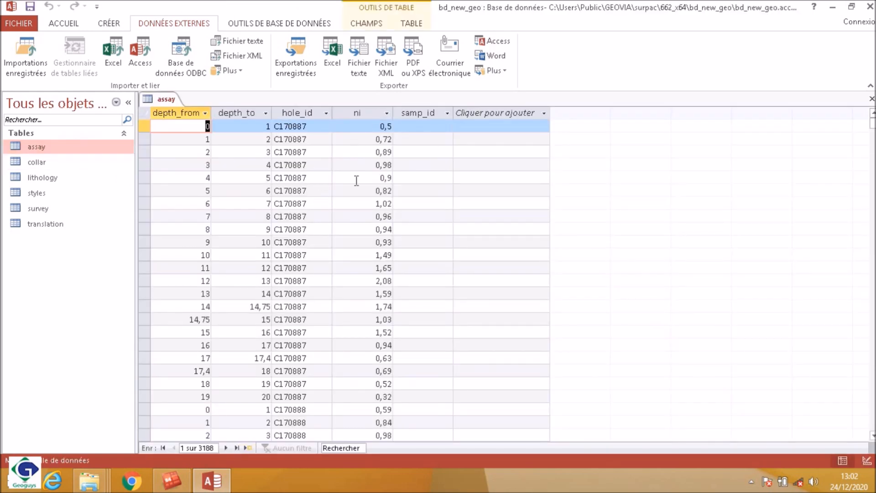
click(872, 98)
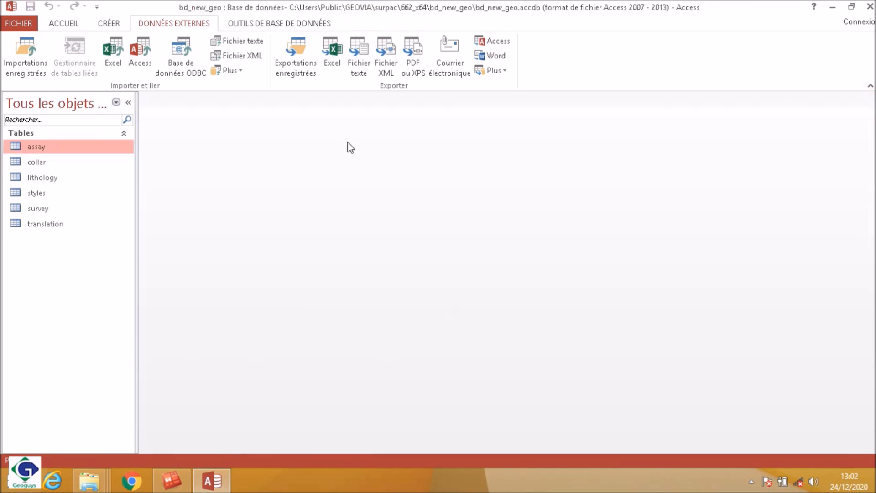
Step: Start an Excel import for the collar table and choose collar.xlsx from Downloads, folder Surpac data\Surpac_datatable1, as the source
click(34, 165)
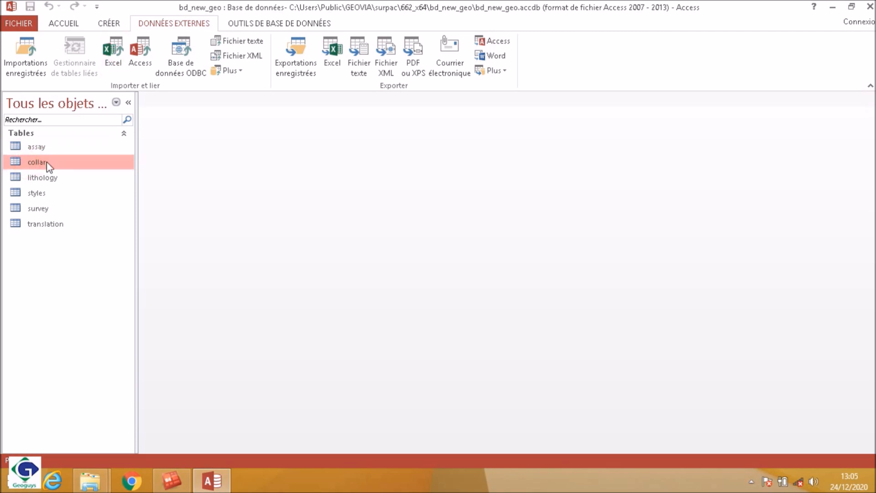
click(113, 59)
click(626, 152)
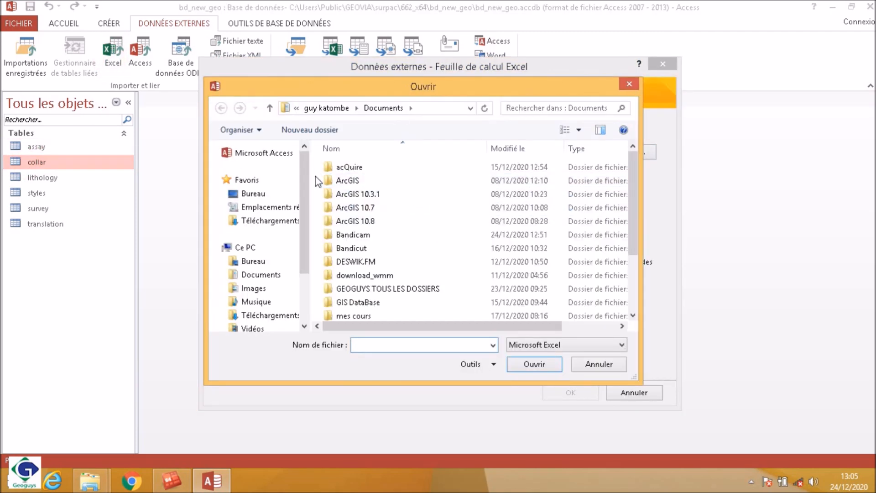
click(254, 194)
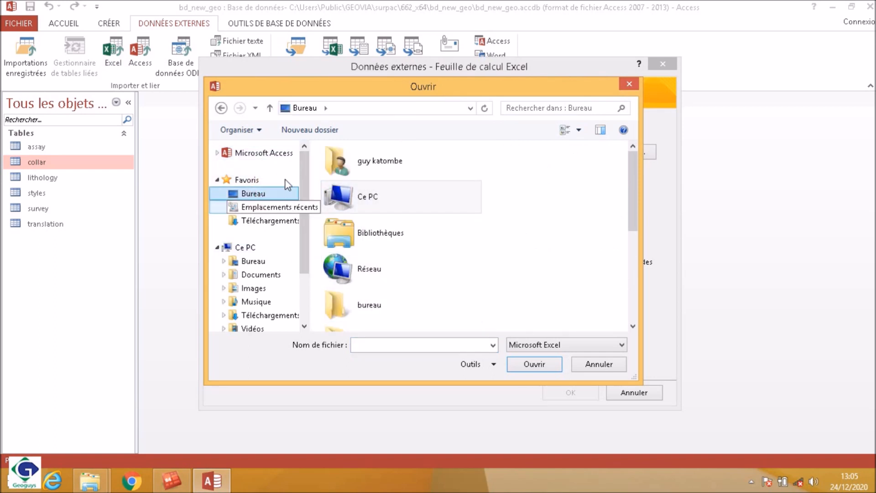
click(279, 221)
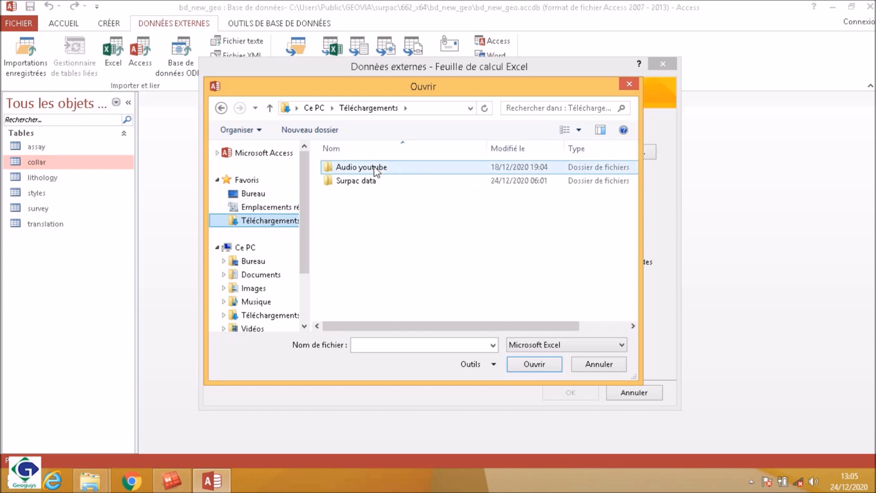
double_click(364, 181)
double_click(386, 168)
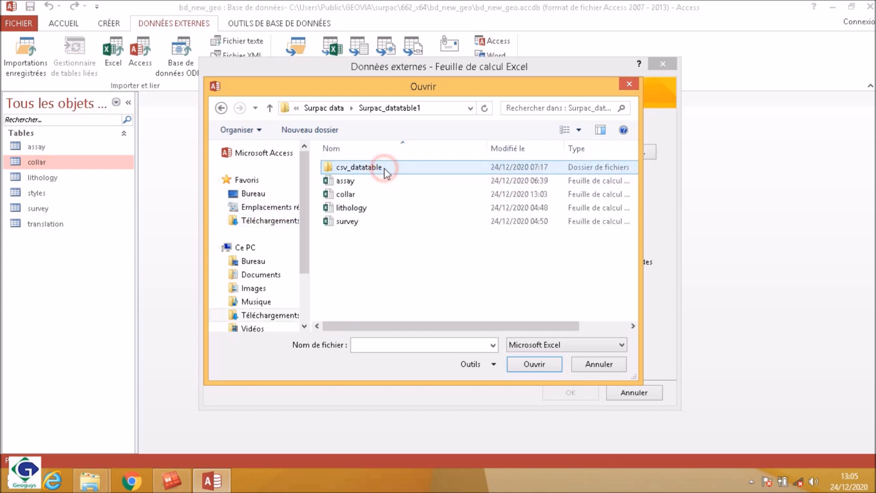
click(345, 194)
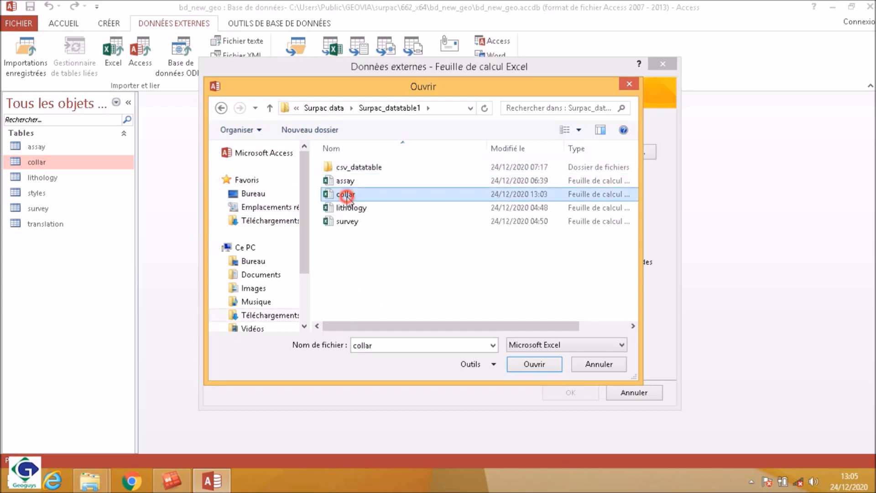
click(543, 360)
Step: Append a copy of the records to the existing collar table and finish the import without saving the import steps
click(325, 248)
click(554, 249)
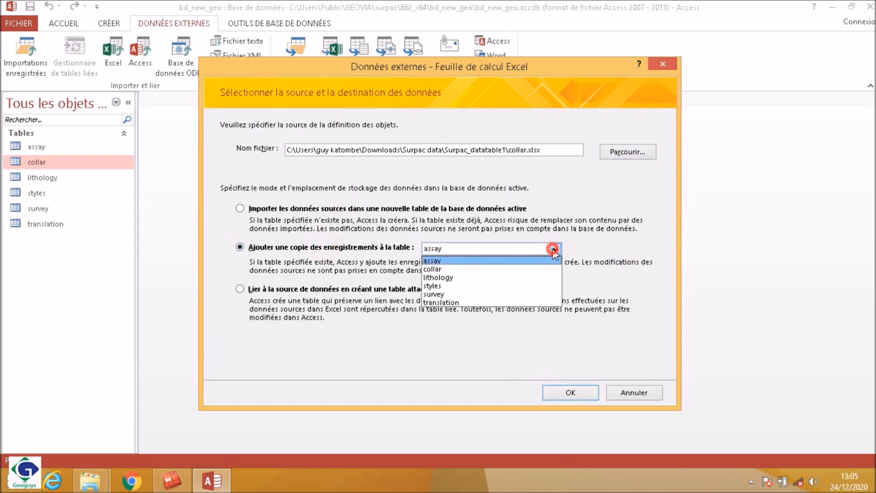
click(495, 268)
click(580, 393)
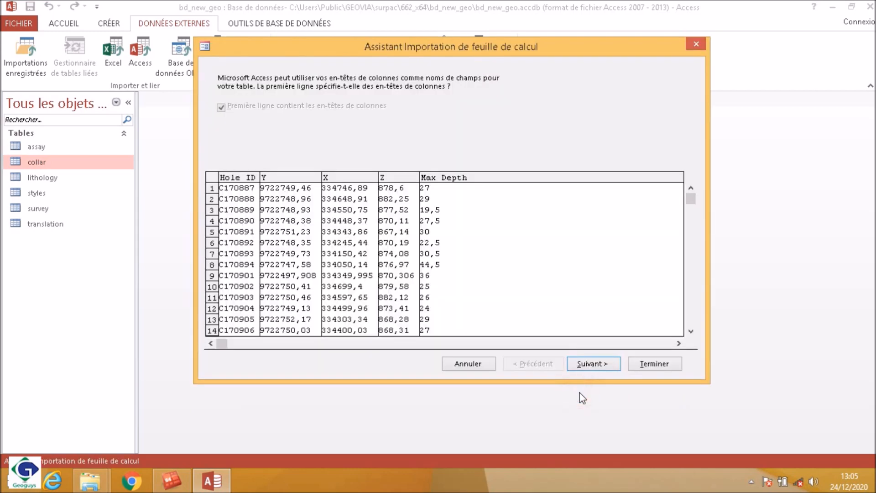
click(653, 364)
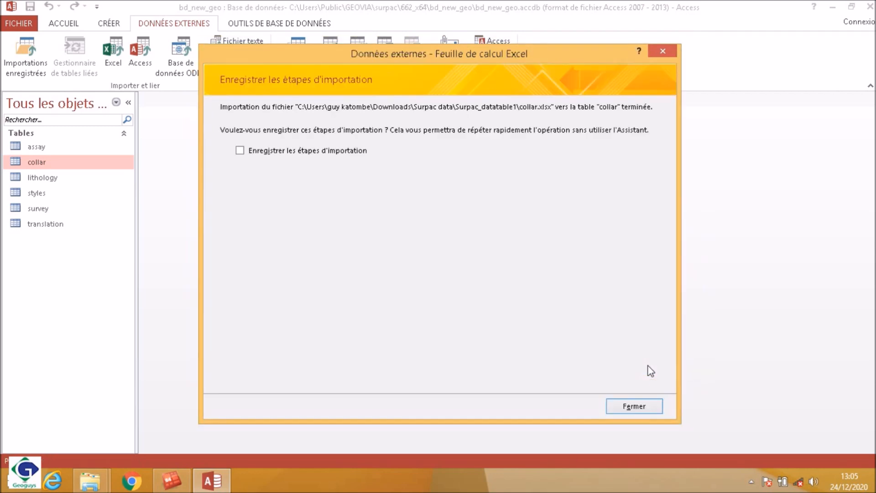
click(634, 406)
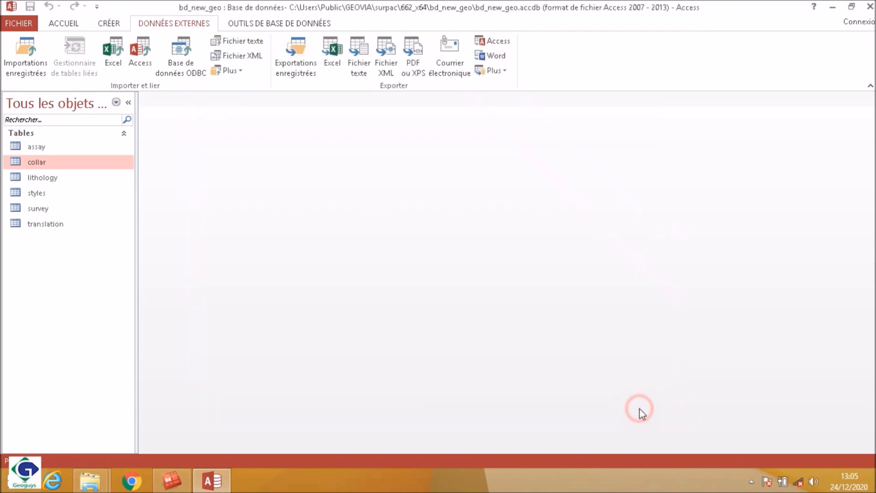
Step: Open the collar table to check its imported records, and close it again
double_click(40, 164)
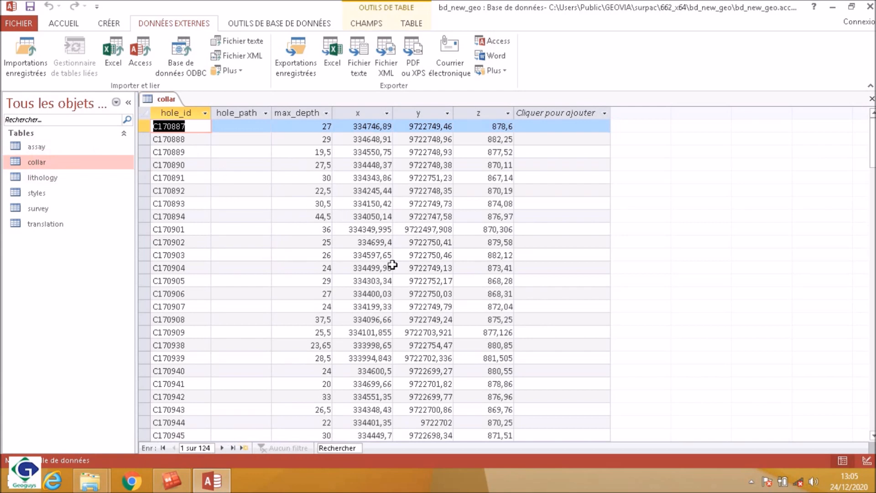
click(871, 99)
Step: Start an Excel import for the lithology table and select the lithology workbook in the Surpac_datatable1 folder as the source
click(55, 177)
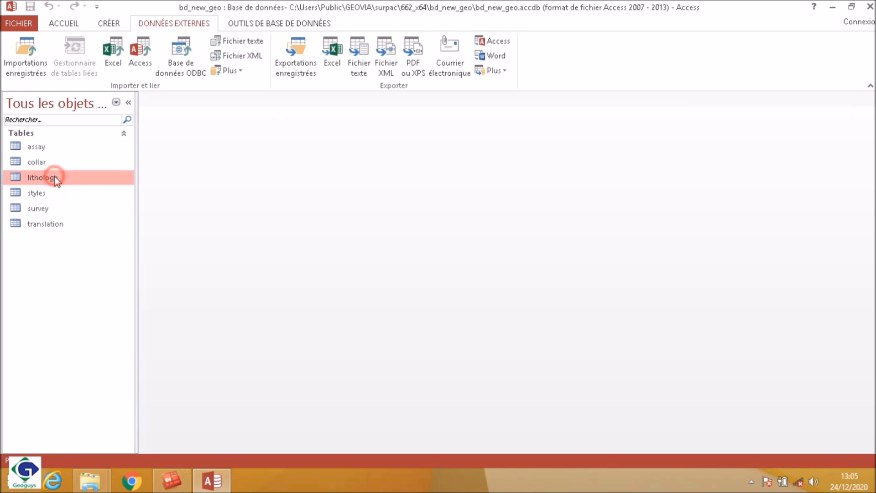
click(115, 56)
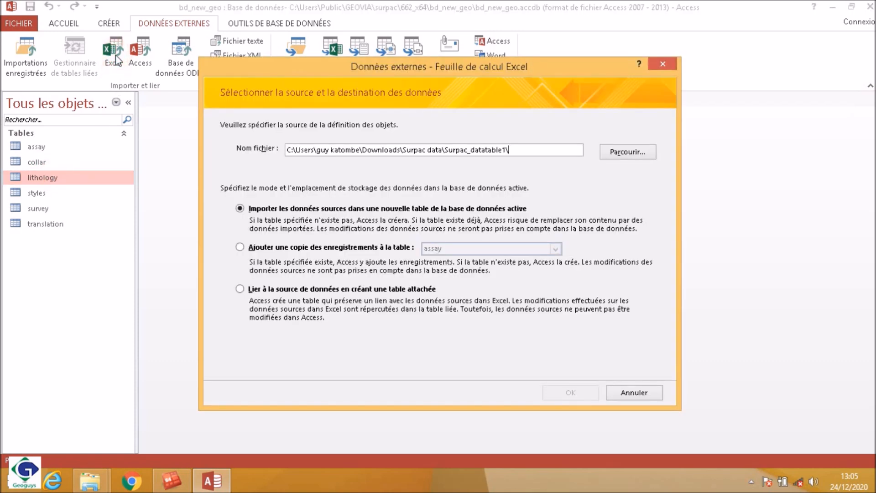
click(628, 152)
click(355, 208)
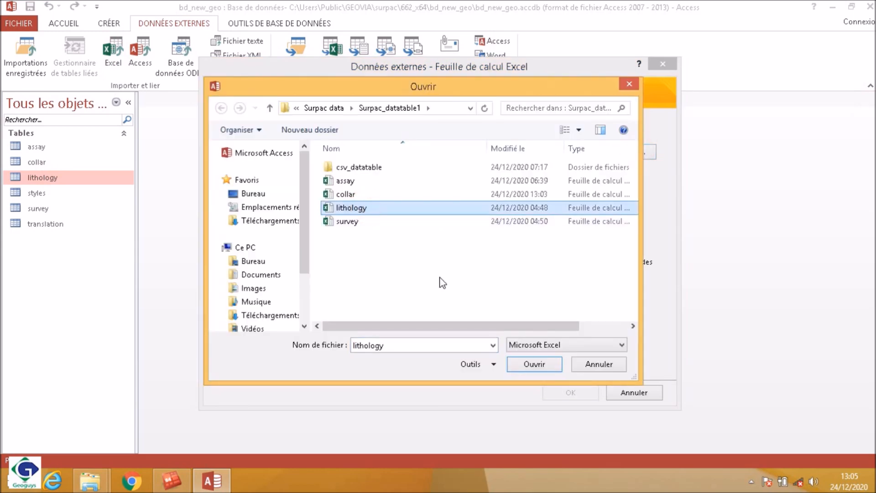